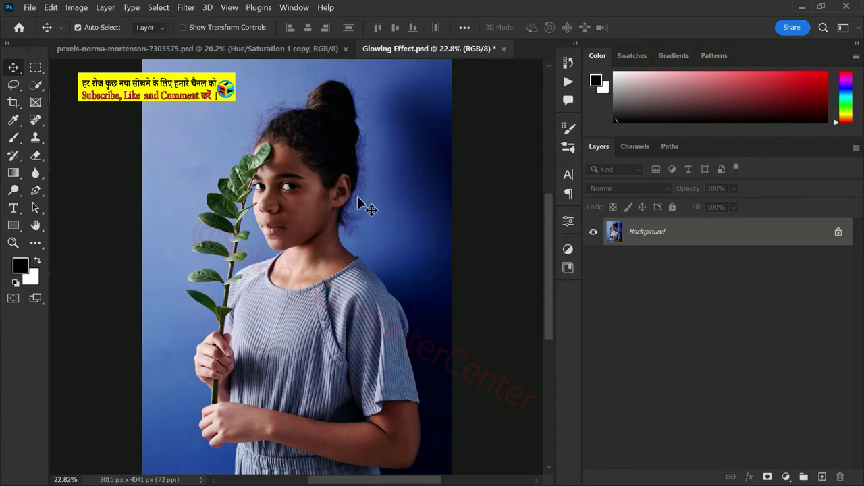
Extend the canvas left and right with a Content-Aware crop to 4417 px wide.
click(13, 104)
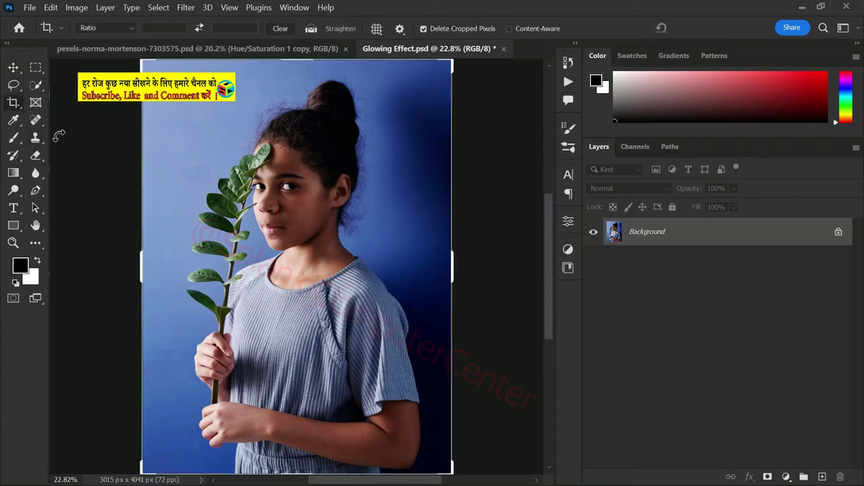
drag(145, 268, 93, 270)
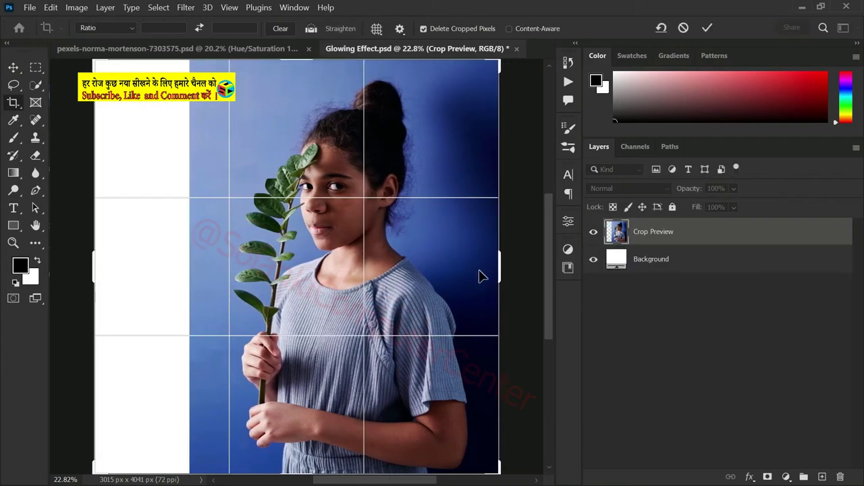
drag(503, 267, 531, 266)
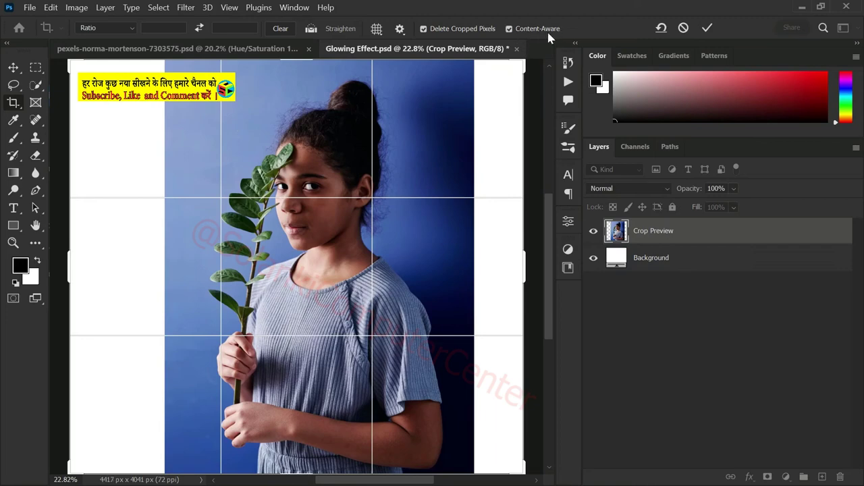
click(706, 28)
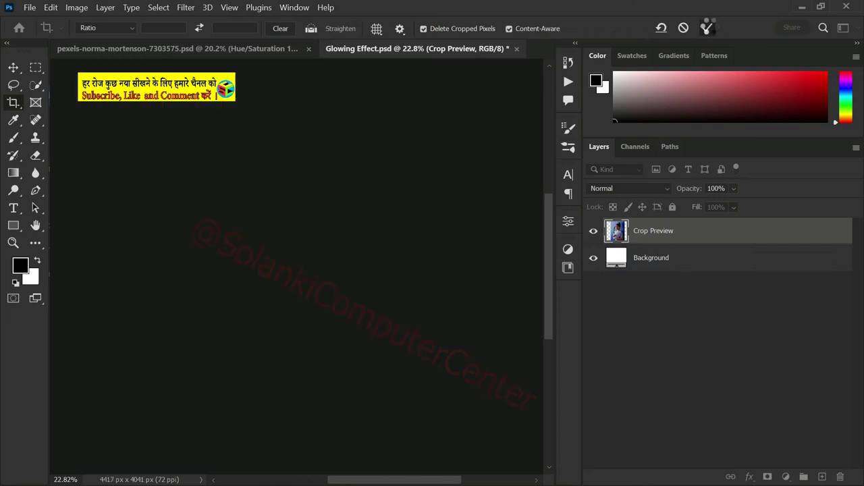
key(v)
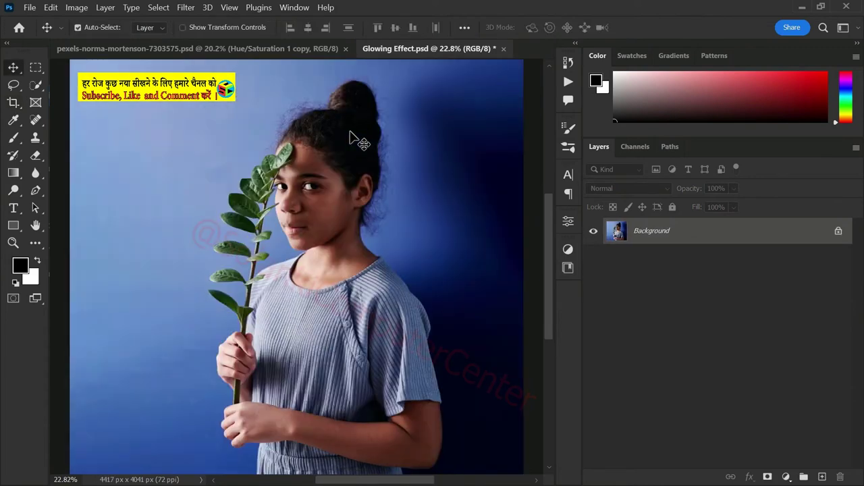
Try a Quick Selection brush over the branch leaves, then deselect it.
click(36, 88)
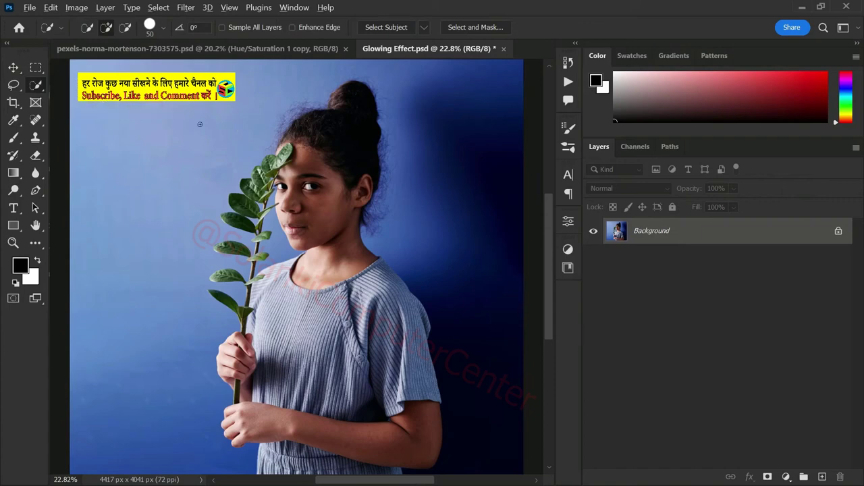
scroll(200, 124, up, 2)
scroll(297, 156, up, 2)
drag(327, 121, 264, 284)
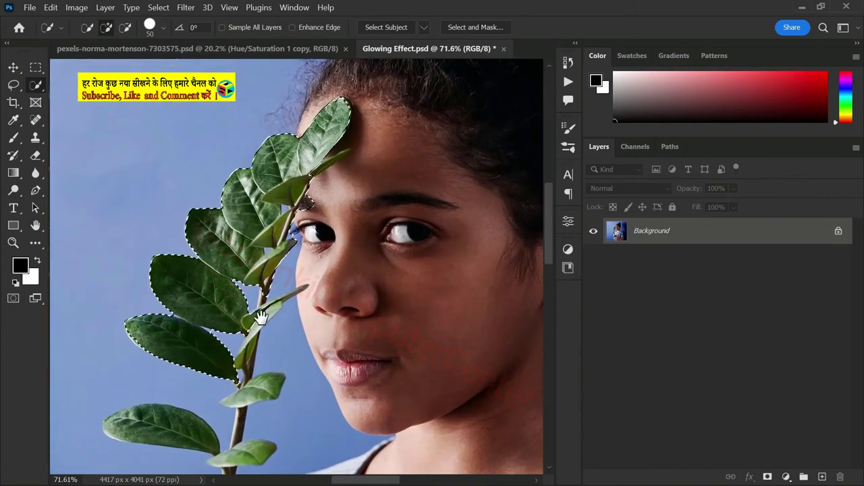
scroll(270, 297, down, 5)
drag(196, 256, 293, 238)
scroll(293, 239, down, 2)
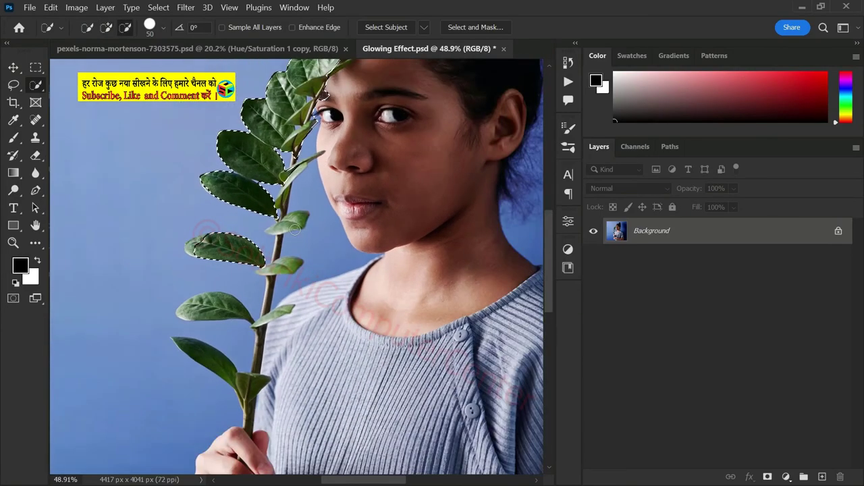
key(ctrl+d)
scroll(303, 220, down, 3)
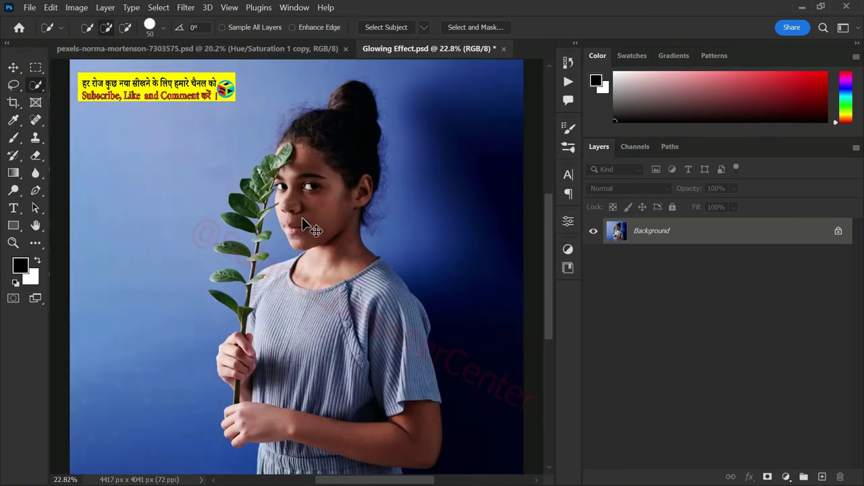
key(v)
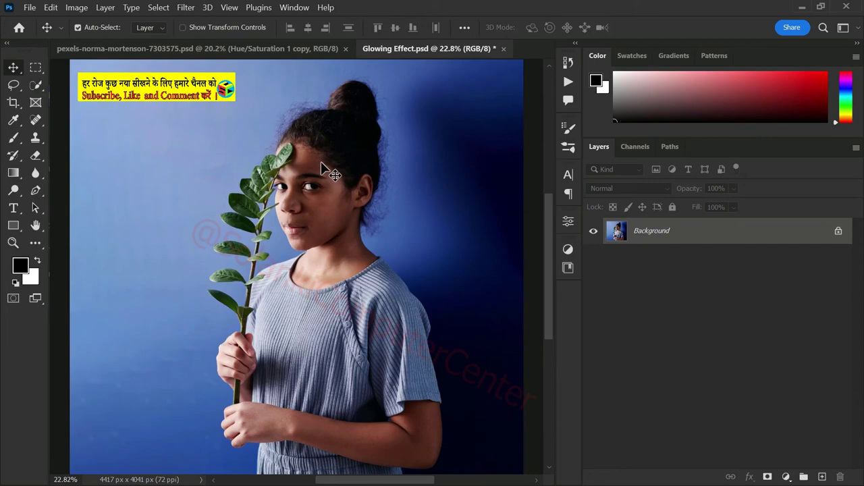
Load the saved 'branch' selection and copy it onto a new Layer 1.
click(163, 12)
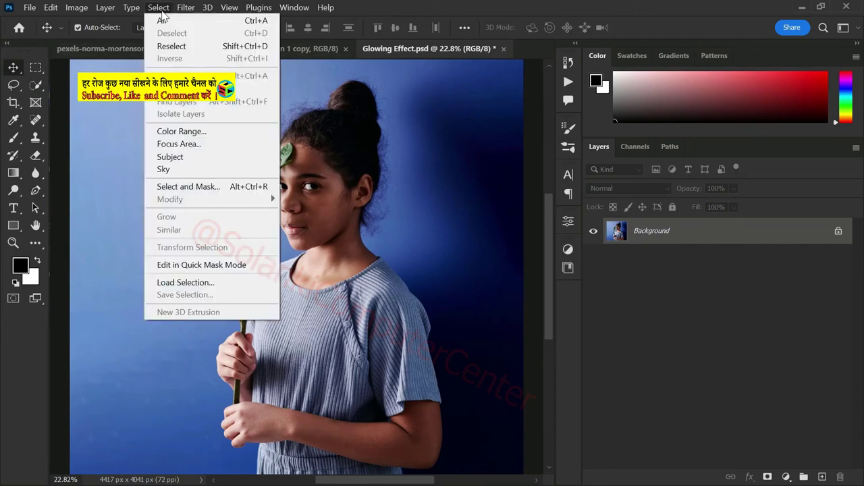
click(173, 282)
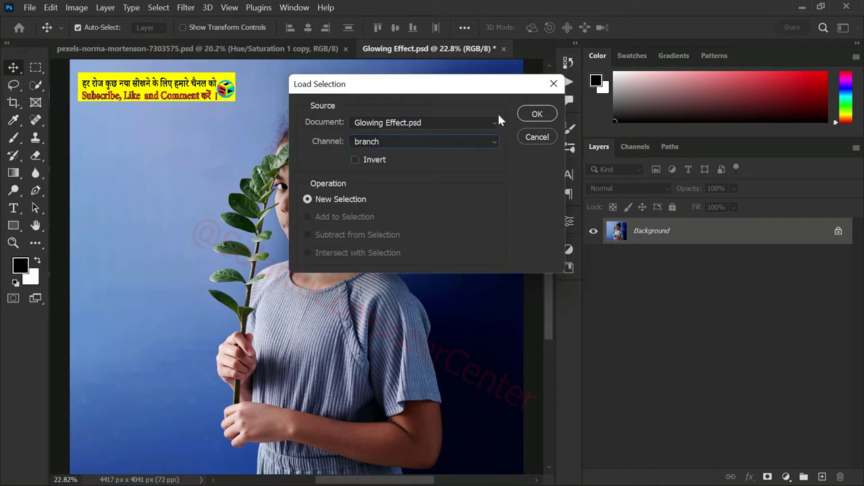
click(534, 115)
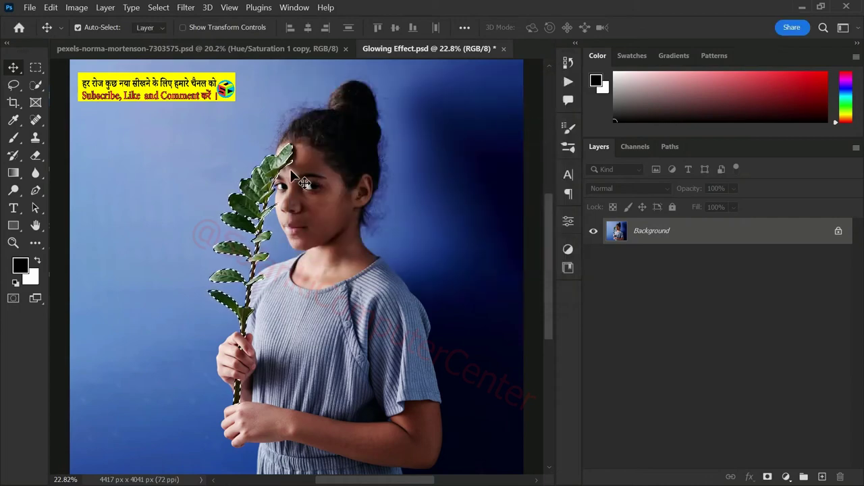
scroll(292, 173, up, 2)
scroll(292, 173, up, 2)
scroll(277, 186, down, 2)
scroll(269, 191, down, 1)
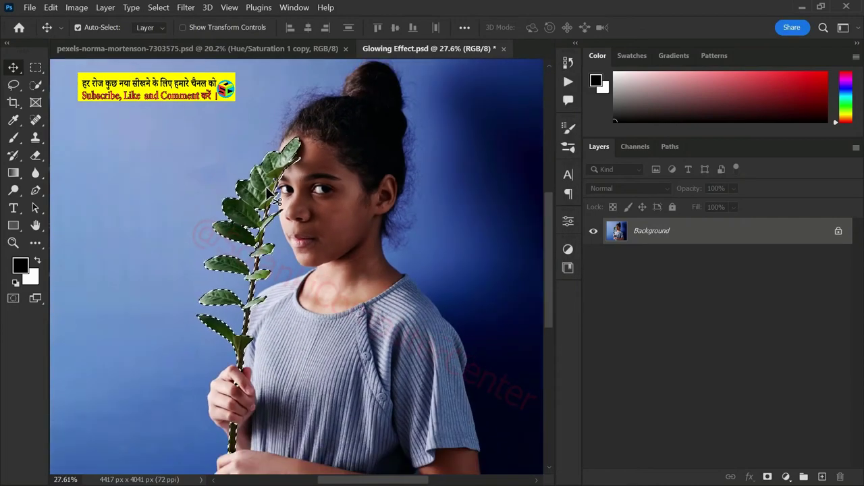
scroll(268, 191, down, 1)
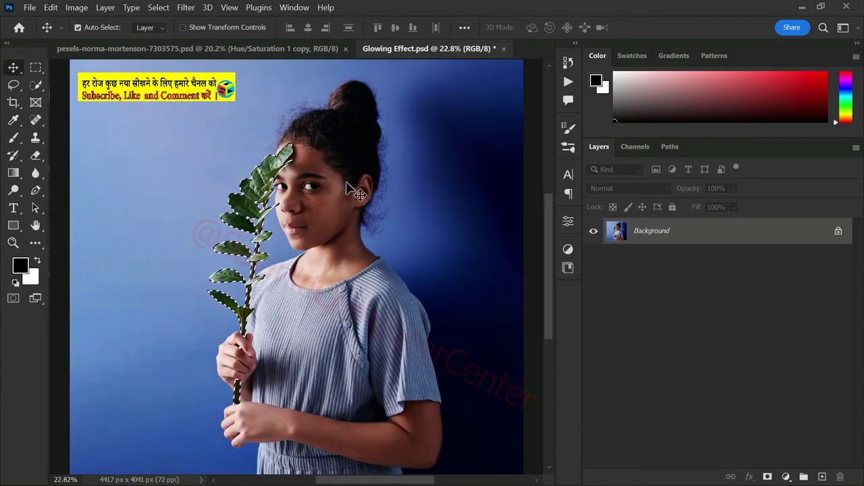
key(ctrl+j)
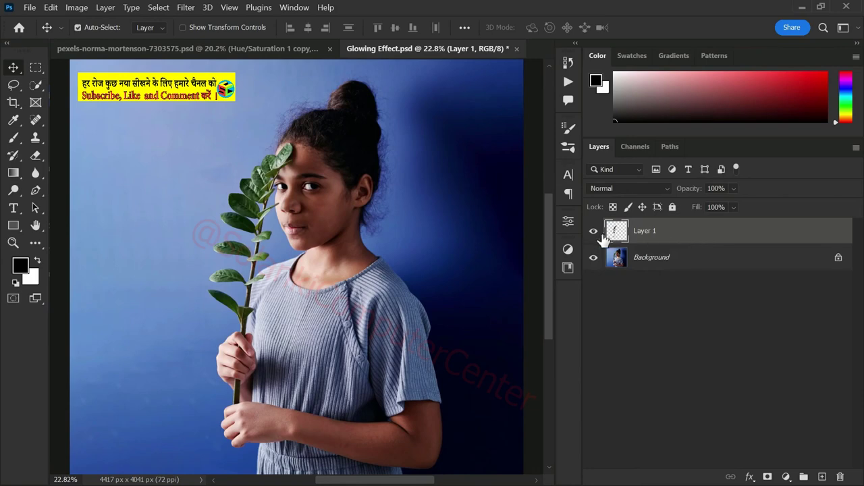
Toggle the Background visibility to check Layer 1, then make Background active.
click(594, 257)
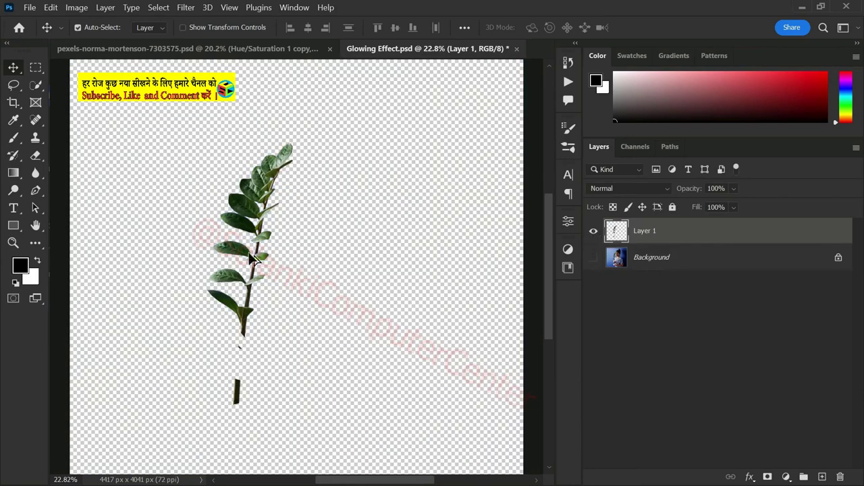
alt+click(591, 232)
alt+click(592, 231)
alt+click(593, 231)
alt+click(594, 232)
alt+click(594, 232)
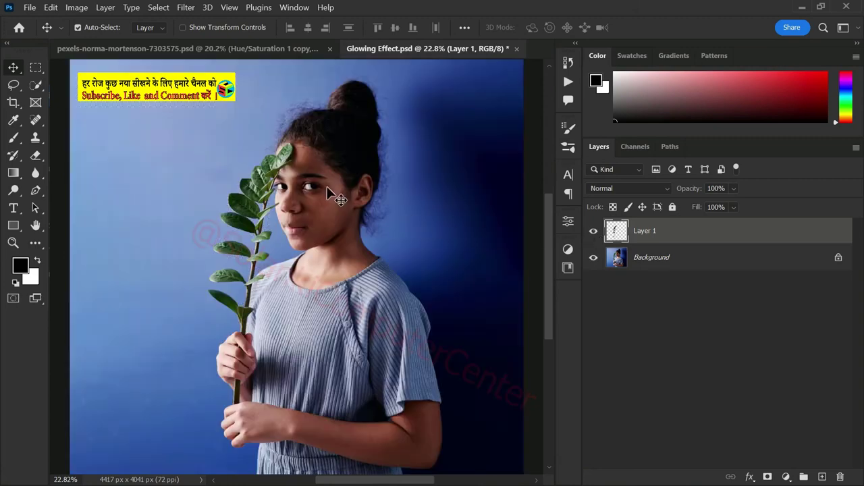
click(334, 157)
click(645, 260)
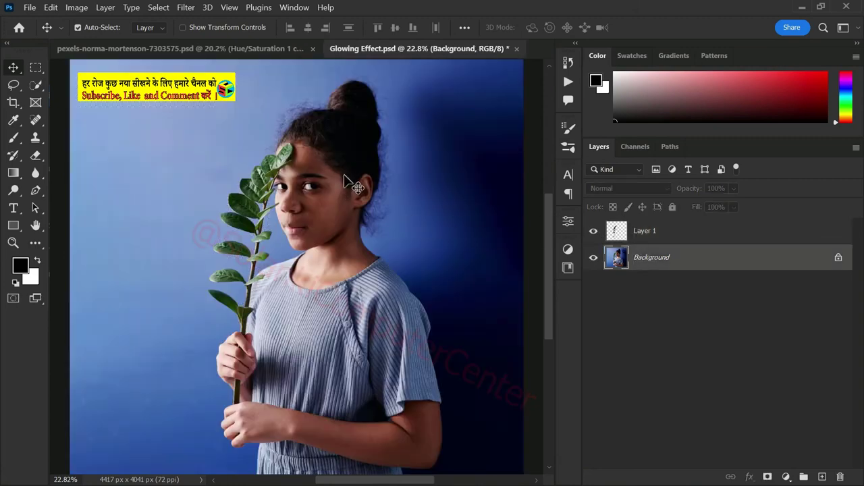
click(35, 85)
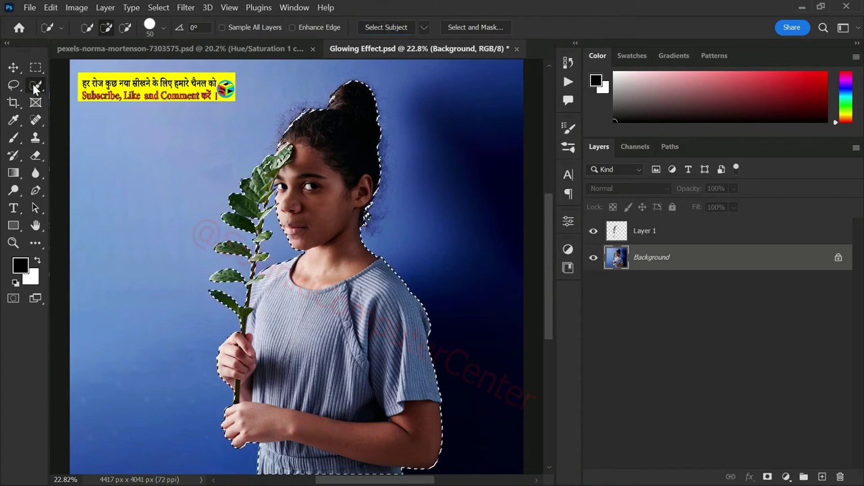
Subtract the lower-left leaf, then refine the hair edge at the eye corner in Select and Mask.
key(alt)
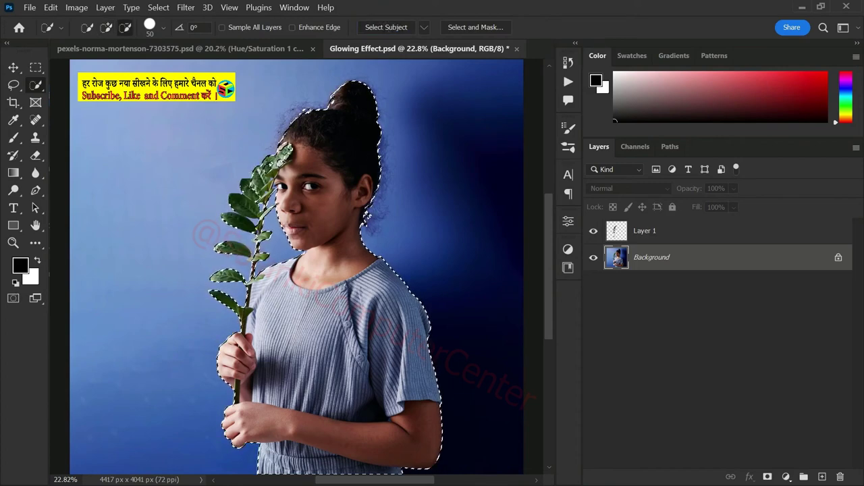
drag(216, 277, 220, 311)
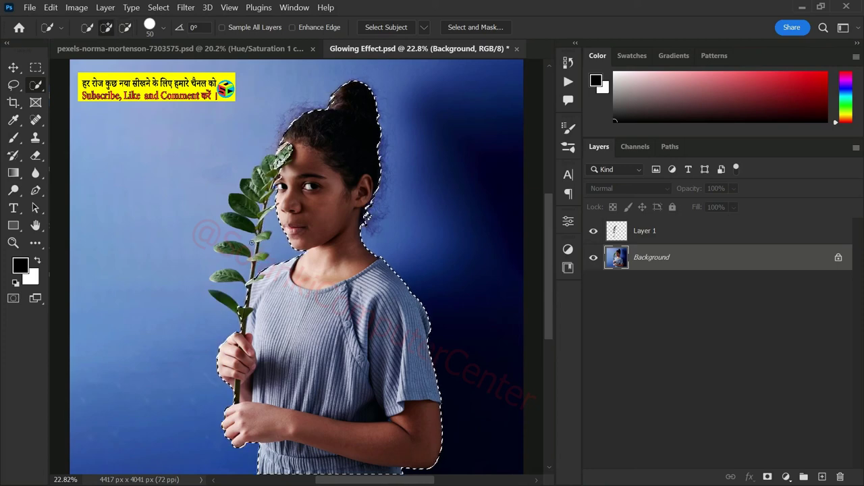
click(495, 26)
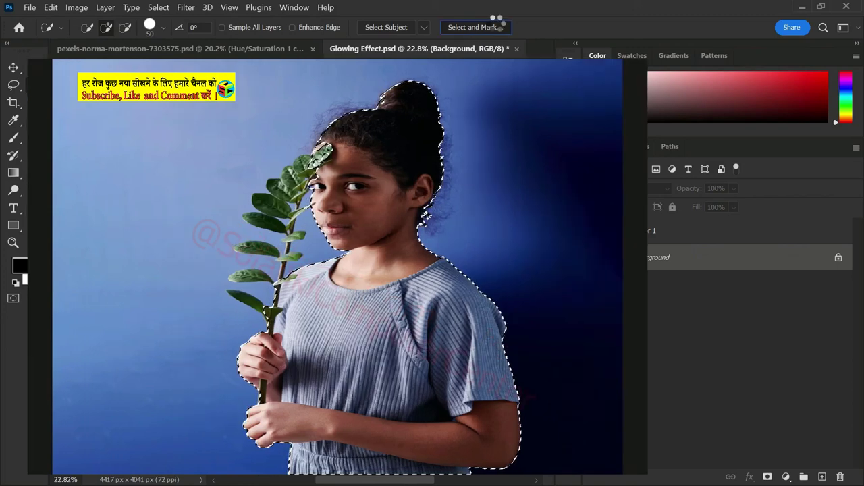
scroll(363, 139, up, 3)
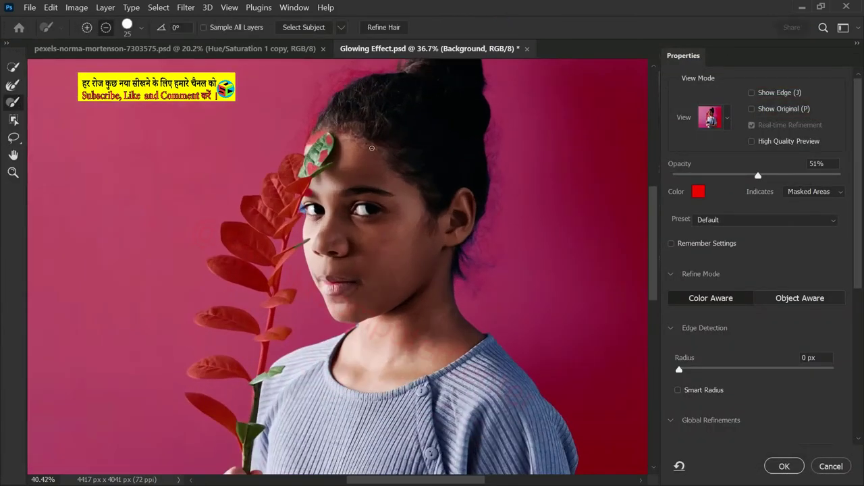
scroll(363, 138, up, 2)
scroll(363, 139, up, 1)
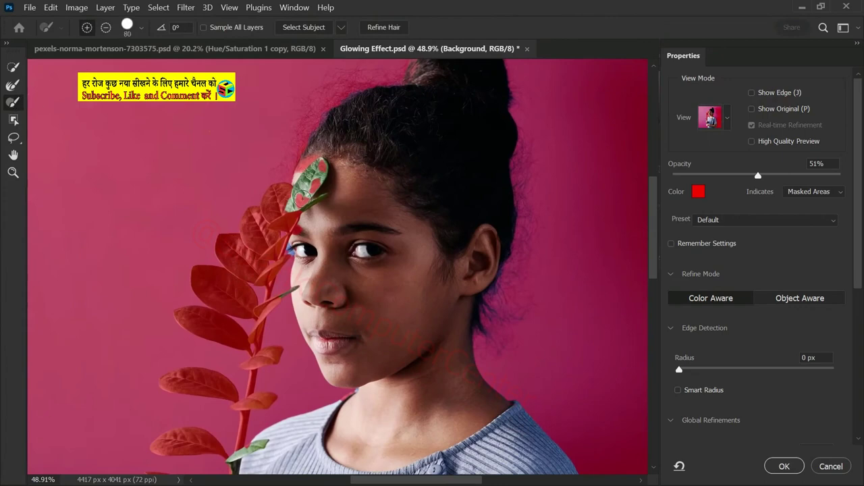
scroll(311, 164, up, 3)
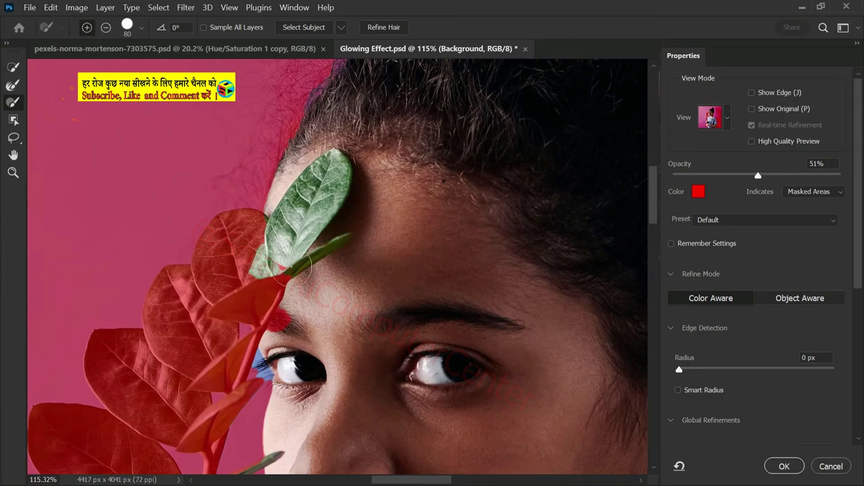
drag(226, 370, 277, 236)
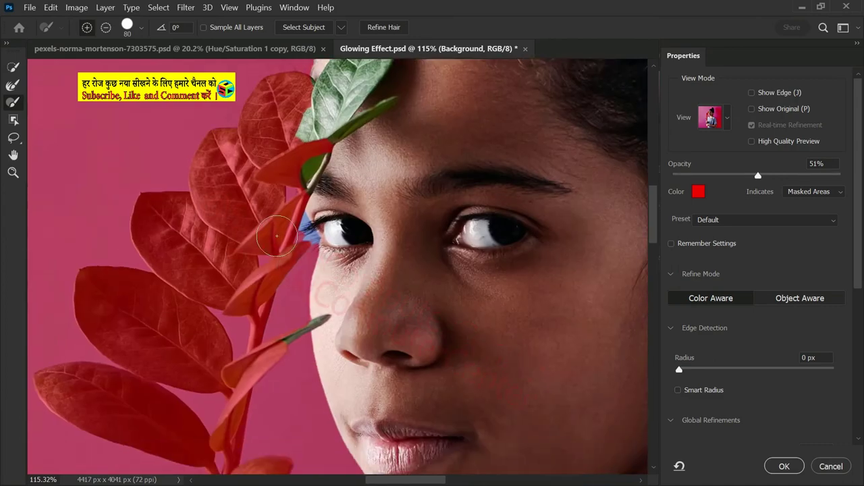
click(12, 84)
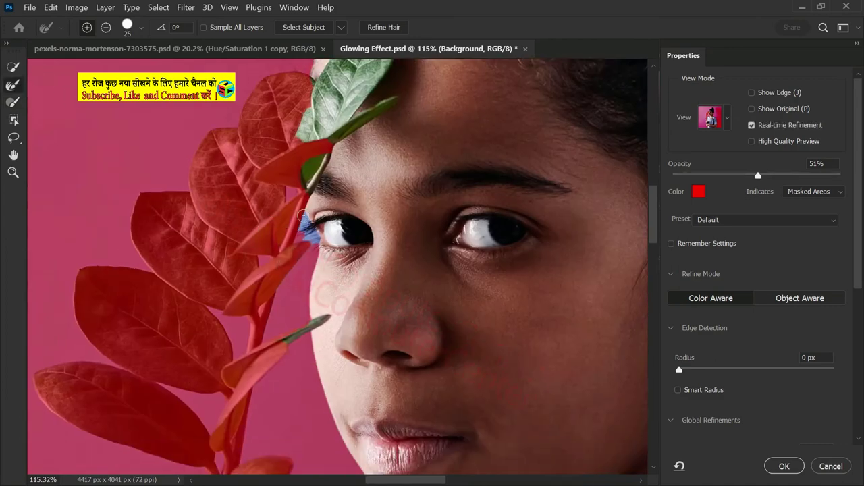
drag(303, 214, 313, 235)
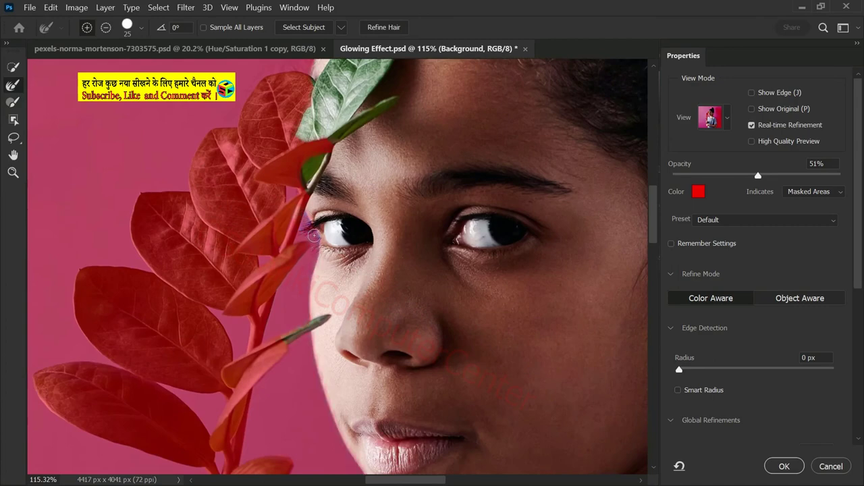
drag(360, 251, 355, 218)
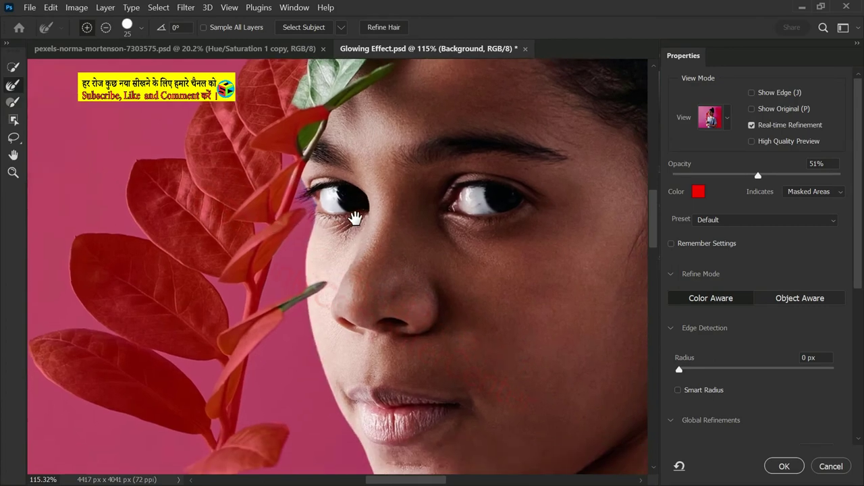
scroll(343, 247, down, 2)
With a size 50 brush, clean the red fringe along the neck and under the chin.
click(12, 102)
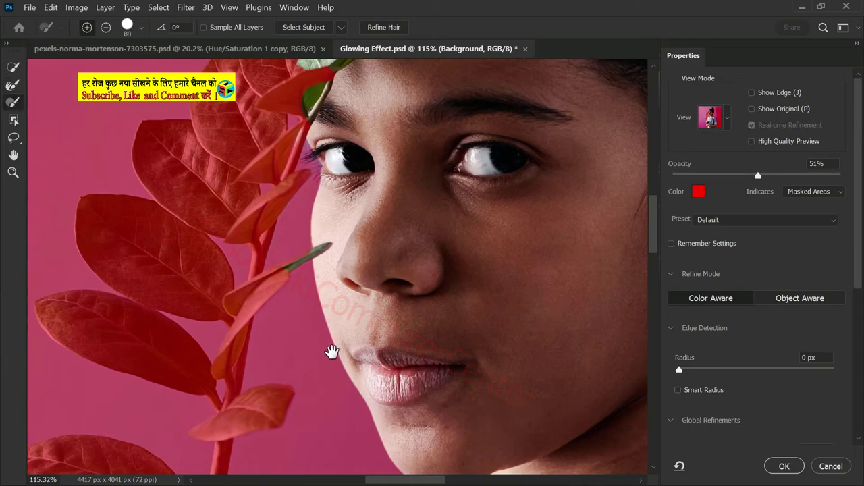
scroll(328, 349, down, 5)
scroll(487, 257, up, 2)
scroll(486, 256, up, 2)
key(bracketleft)
key(bracketleft)
key(bracketleft)
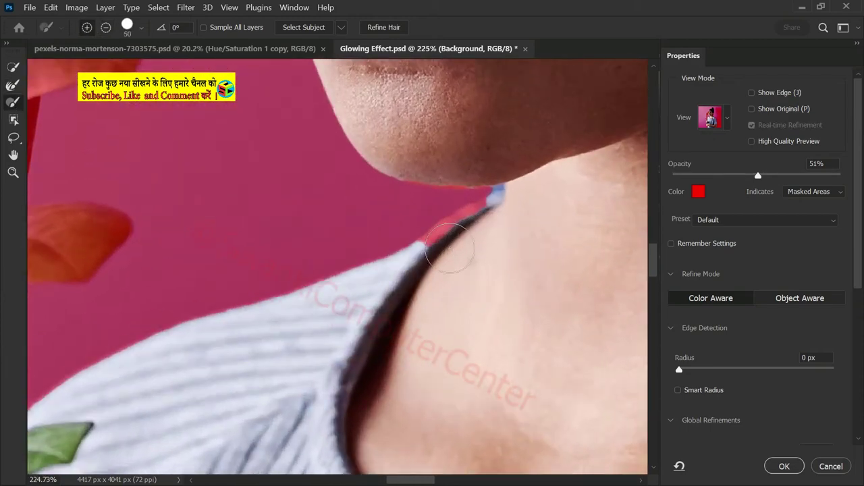
drag(422, 260, 511, 218)
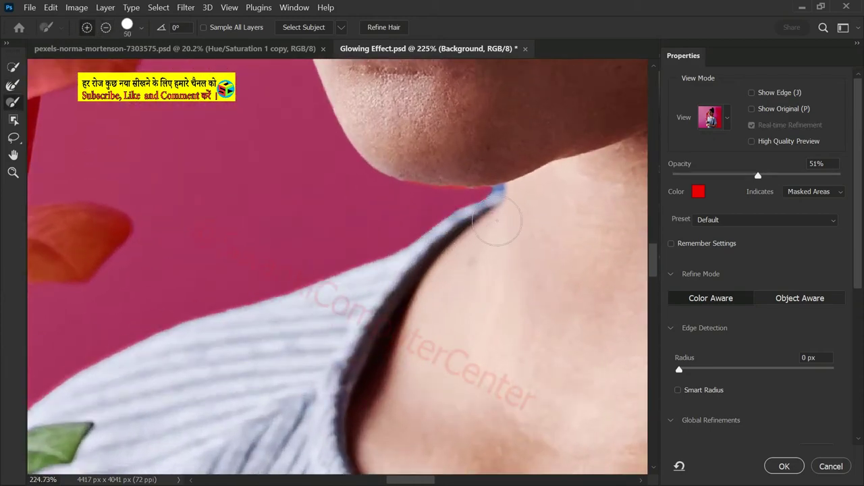
mouse_move(418, 159)
mouse_down()
mouse_move(481, 166)
mouse_move(509, 156)
mouse_move(454, 160)
mouse_up()
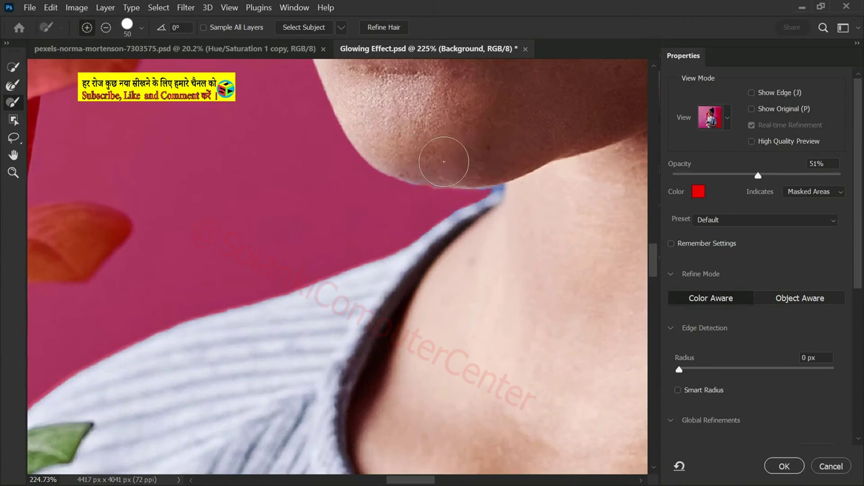
scroll(491, 147, down, 5)
scroll(503, 169, down, 5)
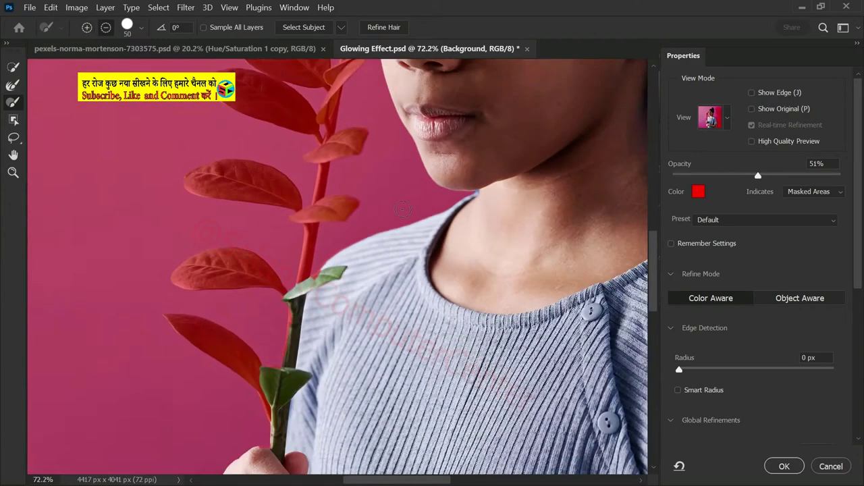
scroll(316, 208, up, 3)
scroll(316, 208, up, 5)
scroll(316, 208, up, 2)
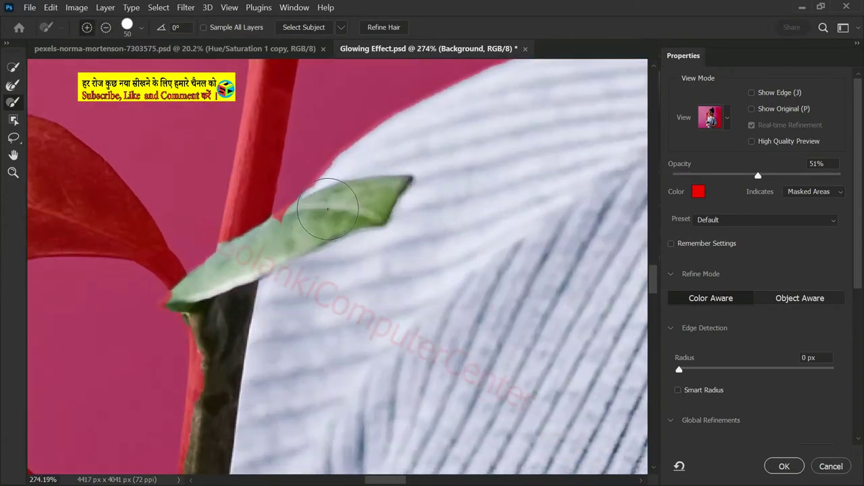
scroll(406, 153, down, 2)
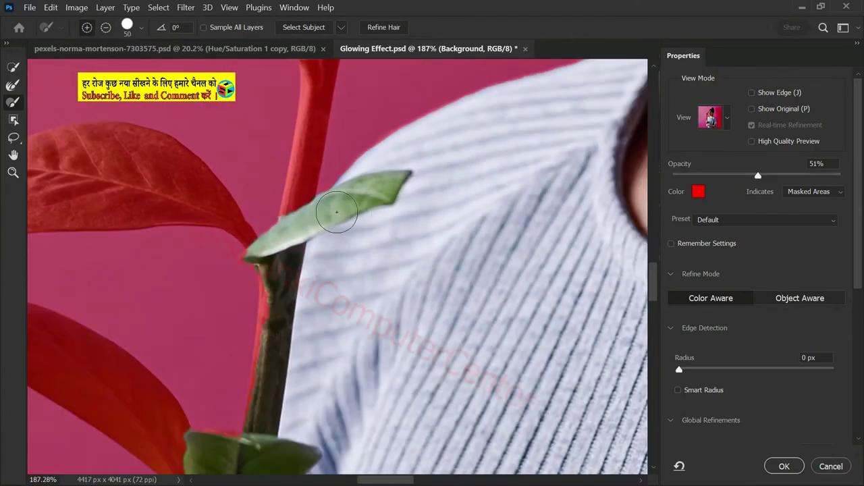
mouse_move(338, 202)
mouse_down()
mouse_move(425, 144)
mouse_move(404, 111)
mouse_up()
scroll(337, 257, down, 1)
scroll(318, 243, up, 2)
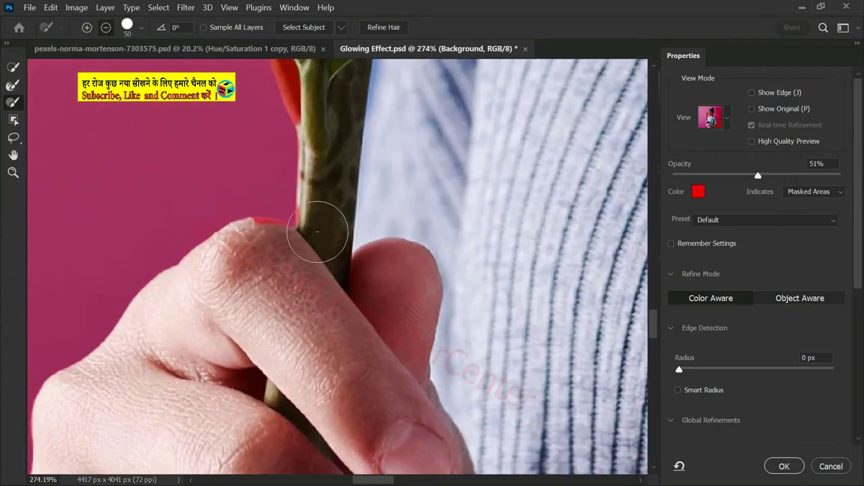
Enable Decontaminate Colors and output the refined selection as a masked layer.
key(alt)
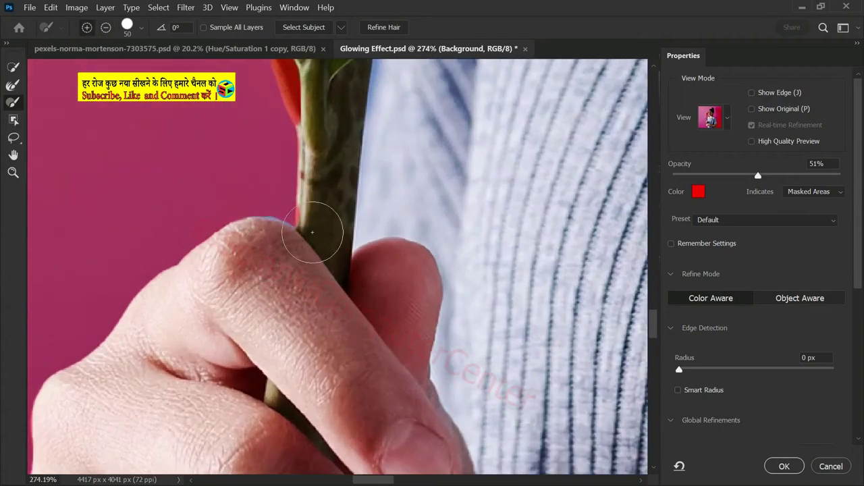
scroll(341, 242, down, 2)
scroll(357, 275, down, 1)
scroll(345, 202, down, 2)
scroll(351, 154, down, 1)
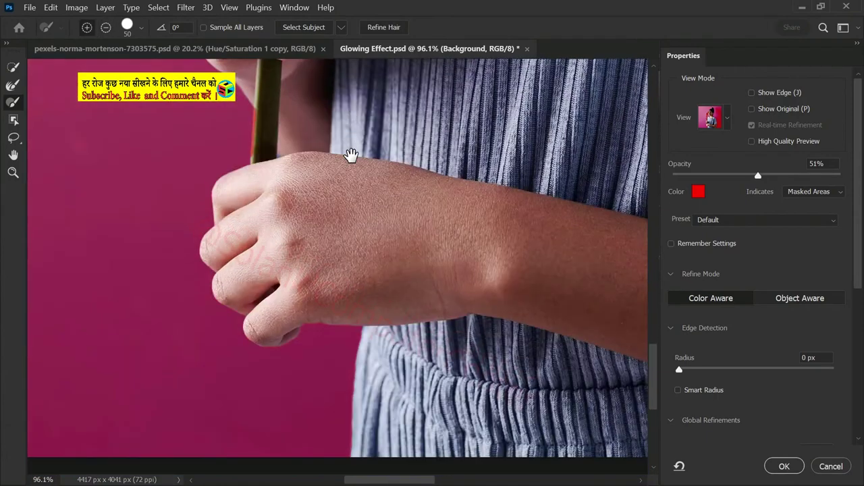
scroll(335, 362, up, 2)
scroll(324, 354, up, 1)
key(ctrl+0)
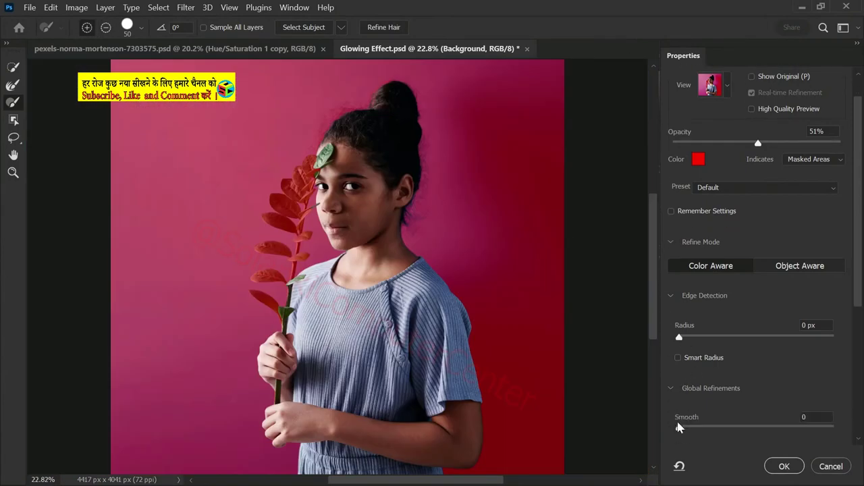
scroll(689, 412, down, 4)
click(679, 396)
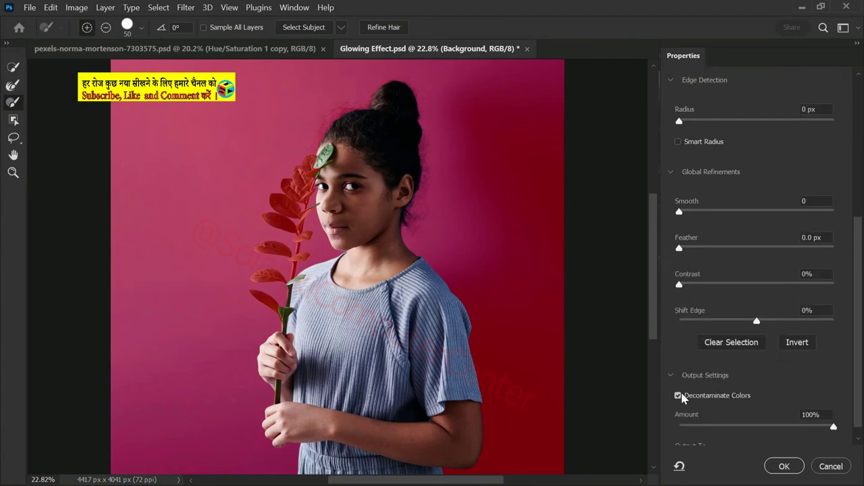
click(782, 466)
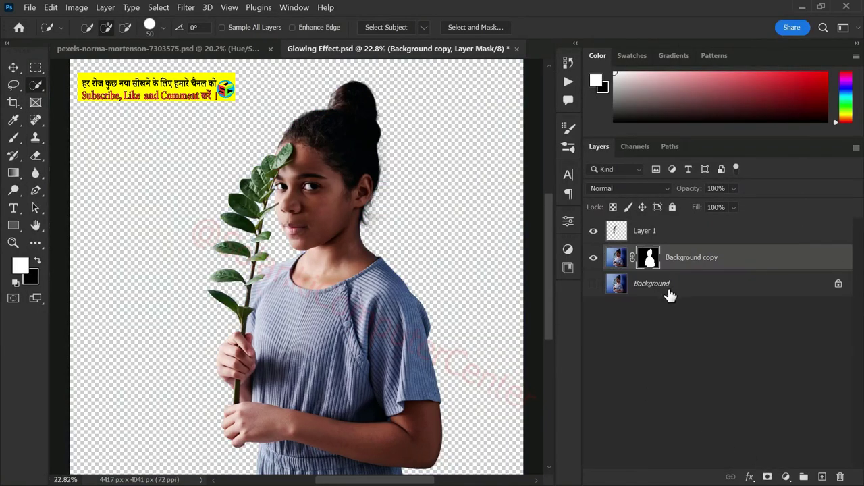
Compare the cutout against the backdrop, then select and show the original Background layer.
click(594, 285)
click(593, 284)
click(593, 285)
click(594, 284)
key(v)
click(640, 289)
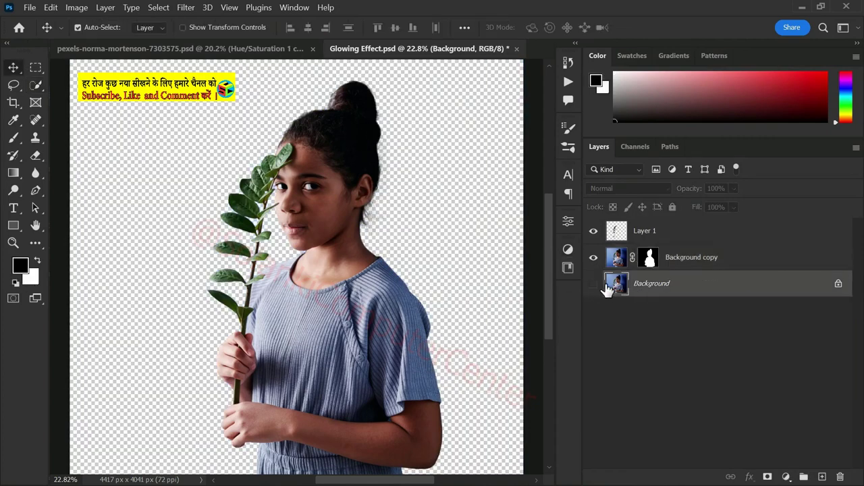
click(593, 284)
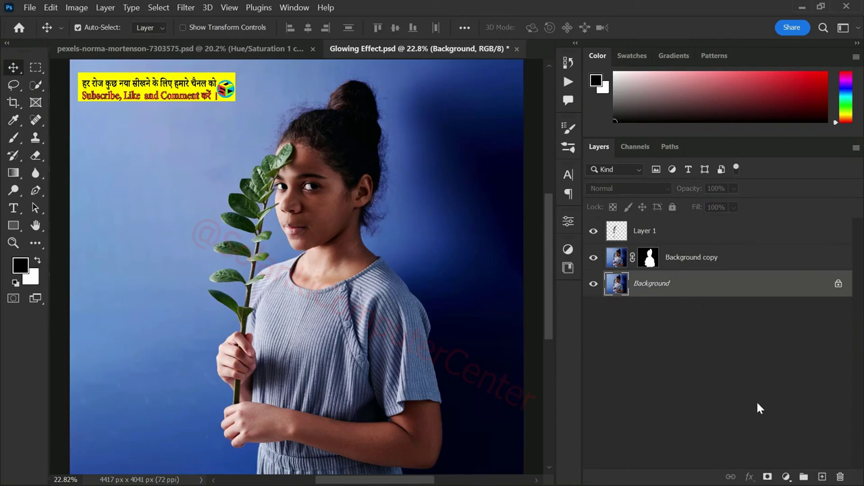
Add an Exposure adjustment at -2.28 exposure and 0.49 gamma.
click(787, 476)
click(761, 306)
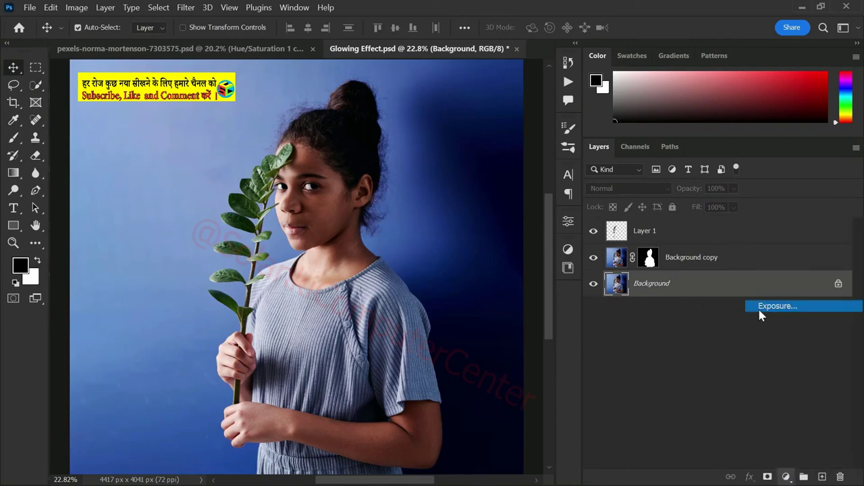
drag(452, 293, 409, 295)
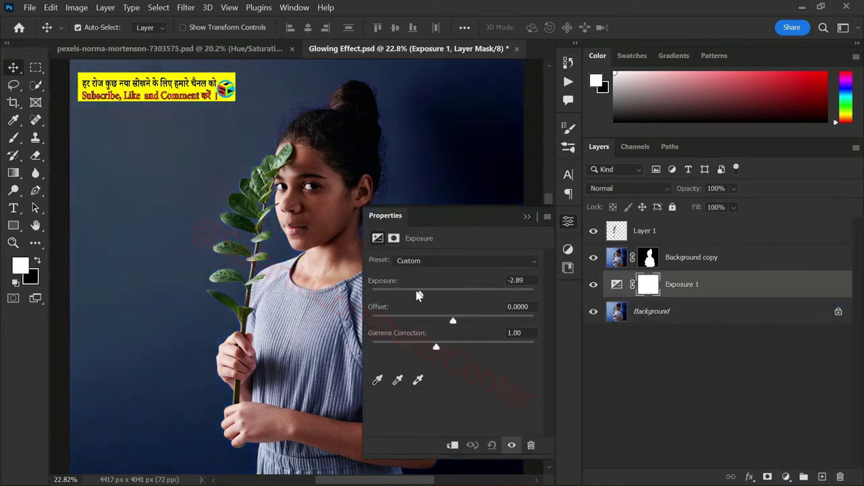
drag(438, 348, 464, 348)
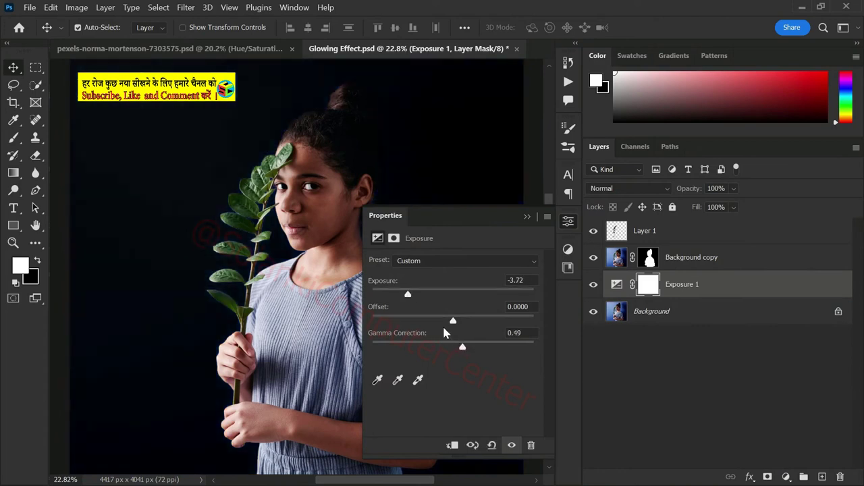
drag(408, 295, 427, 296)
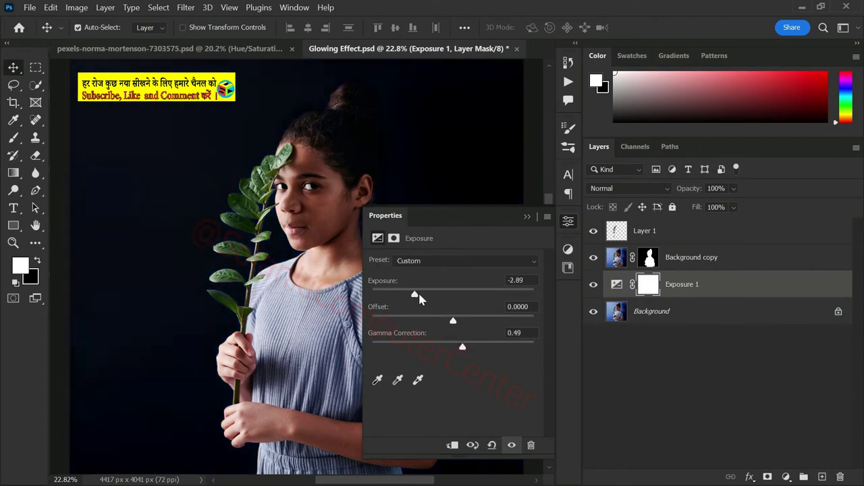
click(571, 224)
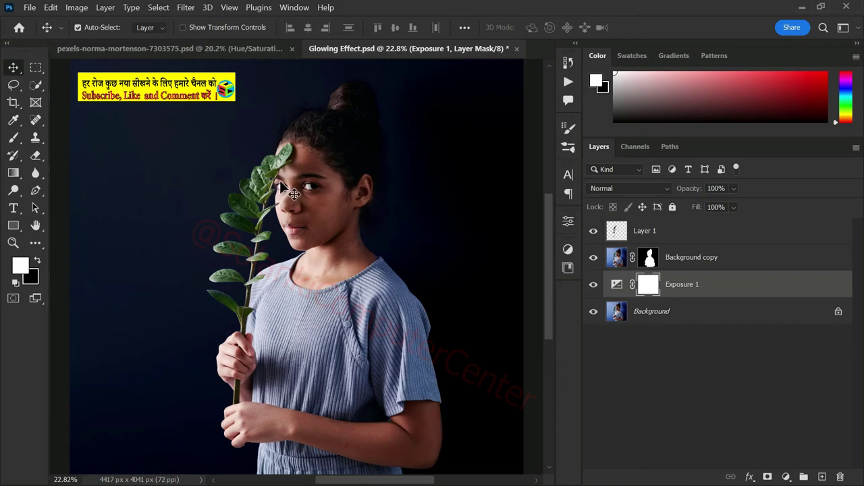
click(700, 287)
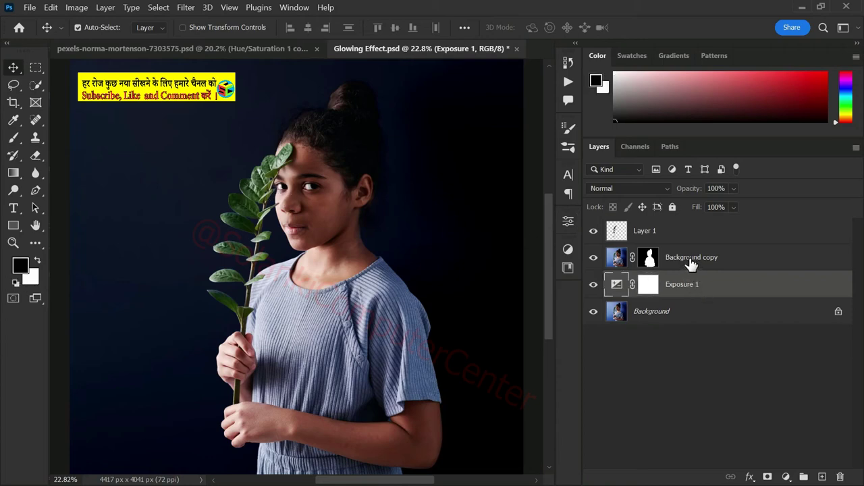
Rename Layer 1 to Glow, convert it to a smart object and duplicate it.
click(665, 233)
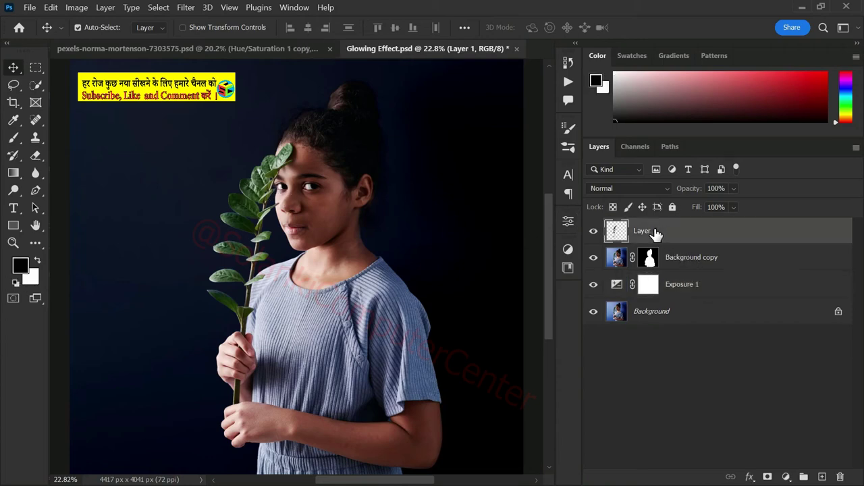
double_click(645, 231)
text(Glo)
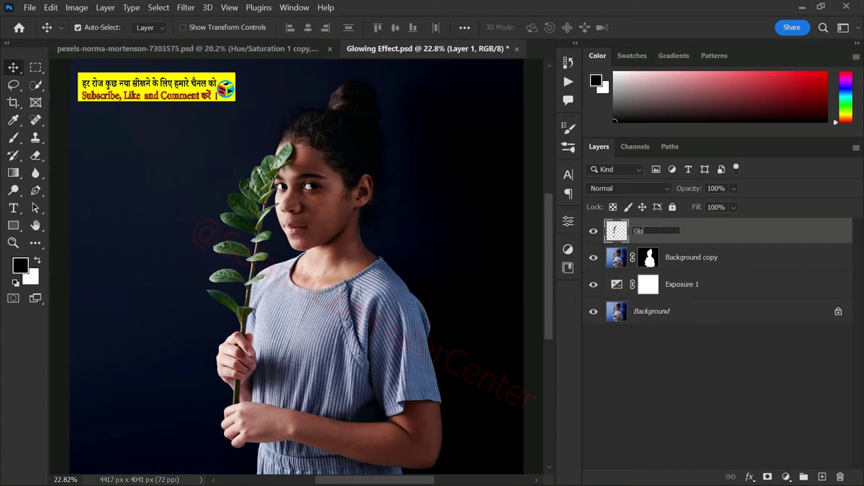
text(w)
key(Return)
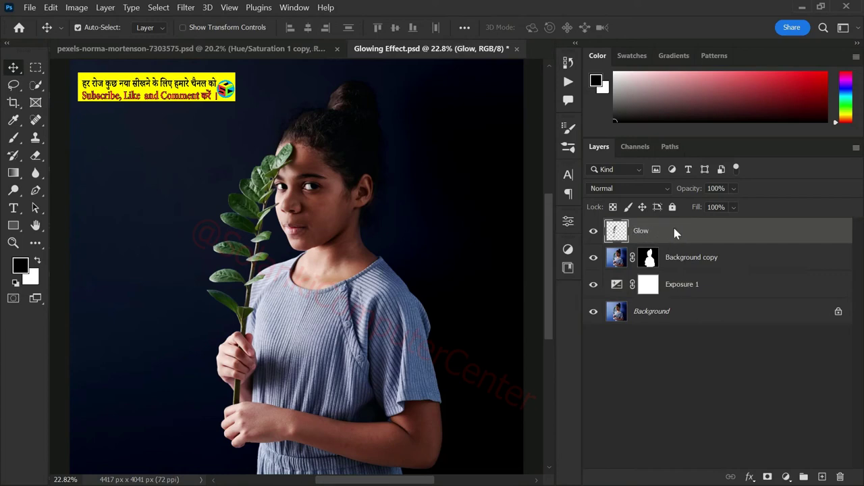
right_click(676, 232)
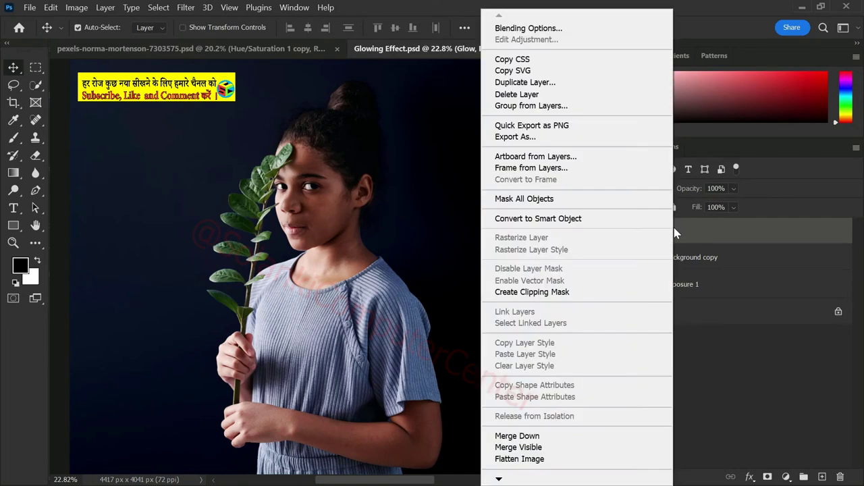
click(554, 219)
key(ctrl+j)
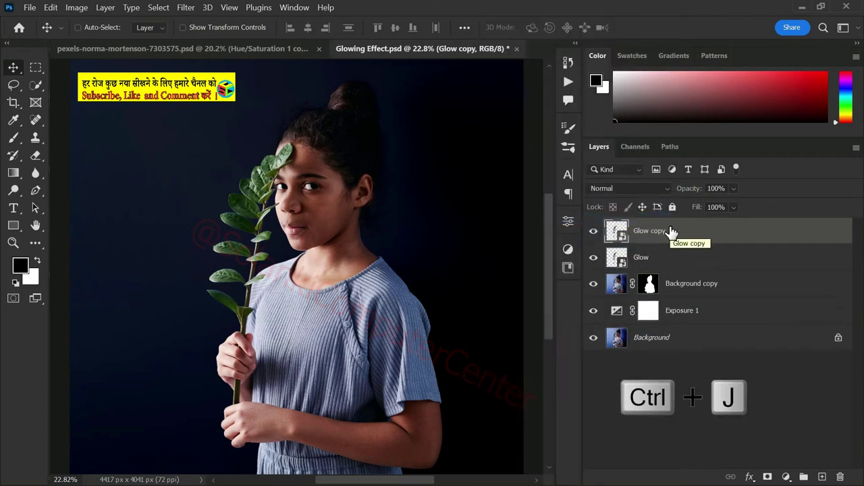
Group both Glow layers as 'Glow Effect' and expand the group.
shift+click(656, 259)
key(ctrl+g)
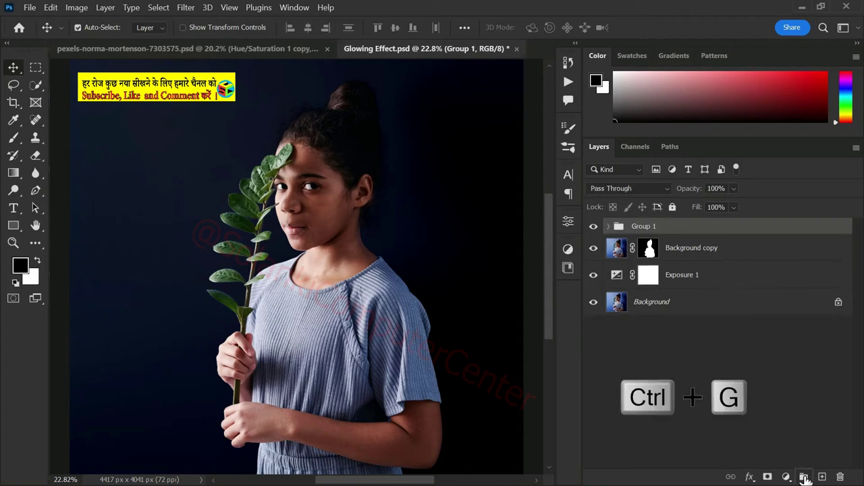
double_click(639, 227)
text(Glow Effec)
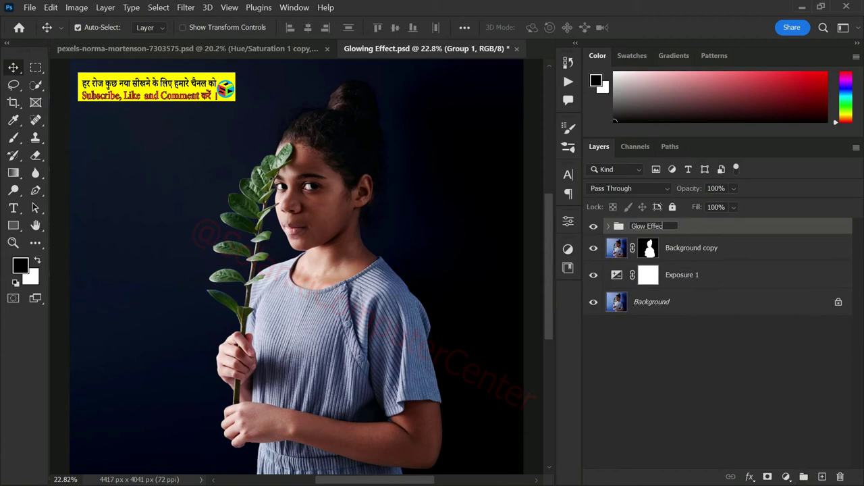
text(t)
key(Return)
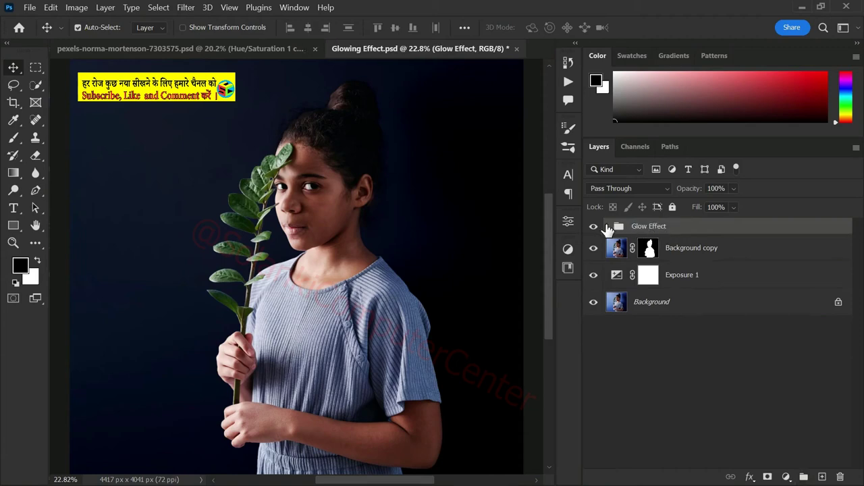
click(607, 227)
Set Glow copy to Screen blending with an 8 px Gaussian blur.
click(671, 254)
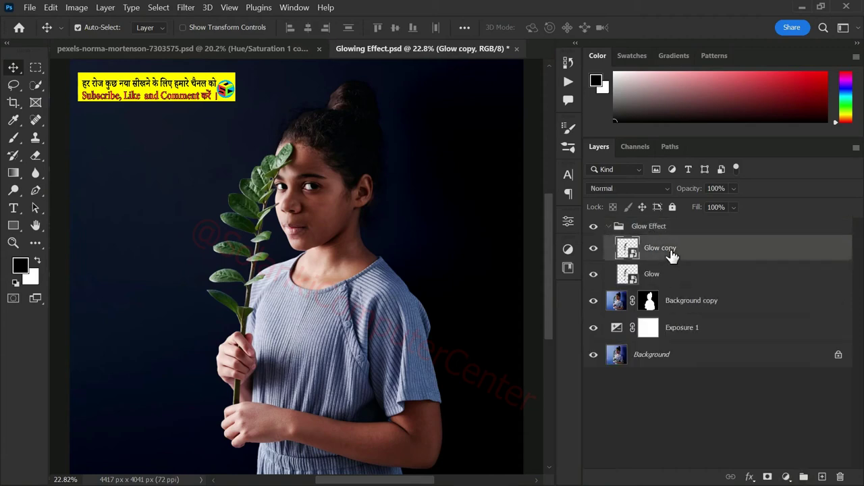
click(616, 190)
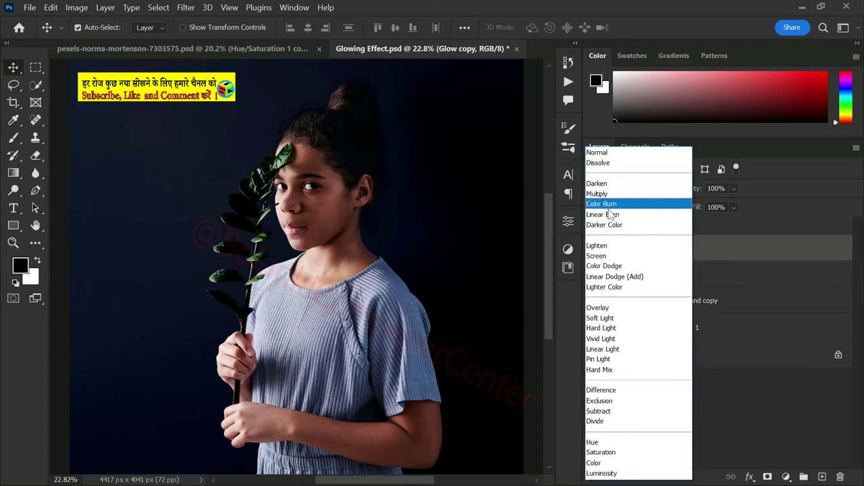
click(608, 256)
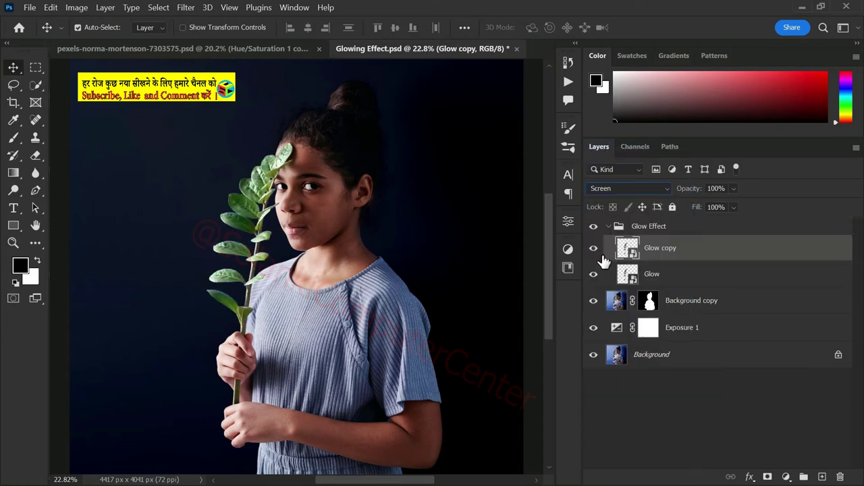
click(185, 8)
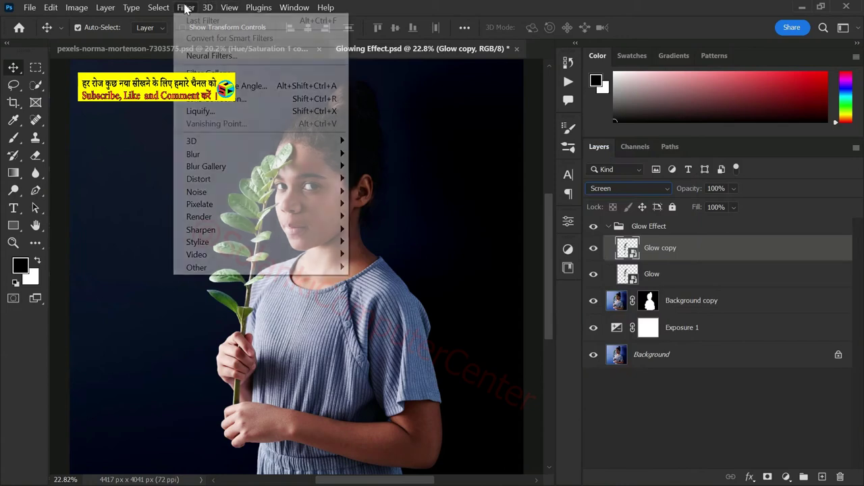
mouse_move(194, 154)
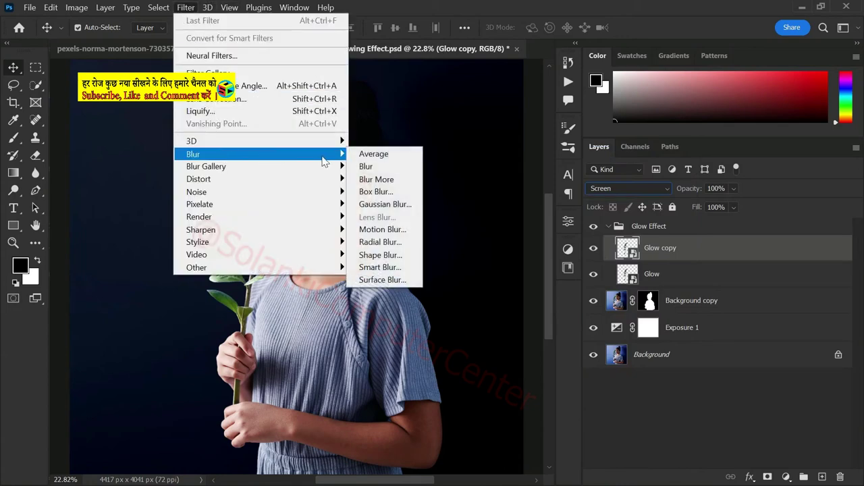
click(378, 205)
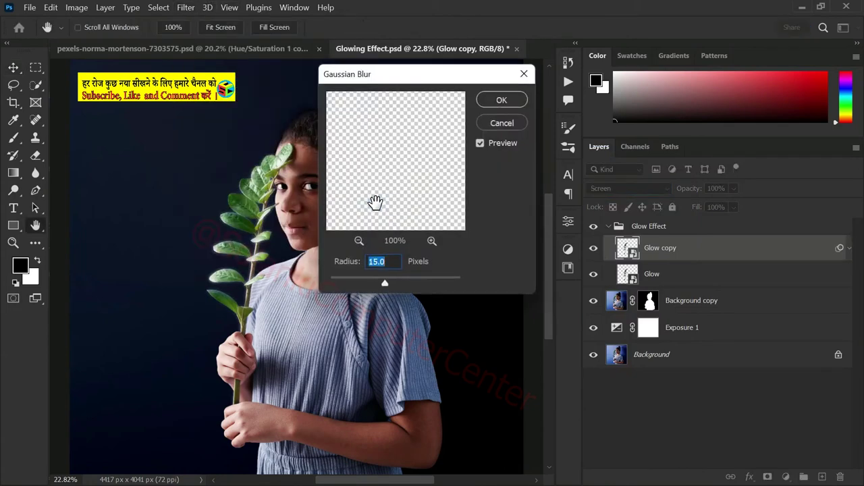
text(8)
click(501, 101)
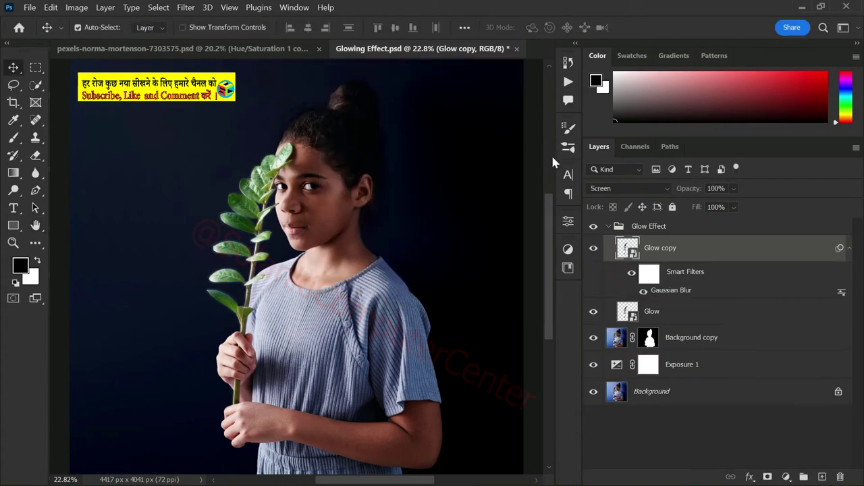
Duplicate the glow three more times, re-blurring the copies at 15, 150 and 300 px.
key(ctrl+j)
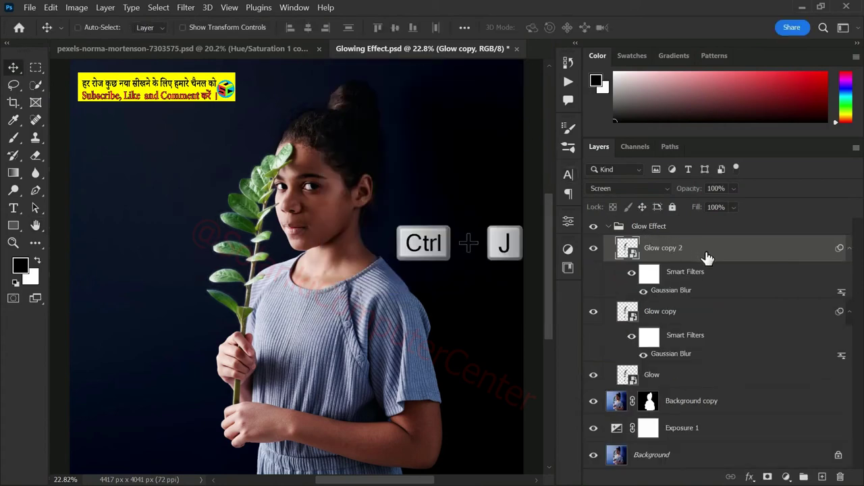
double_click(668, 295)
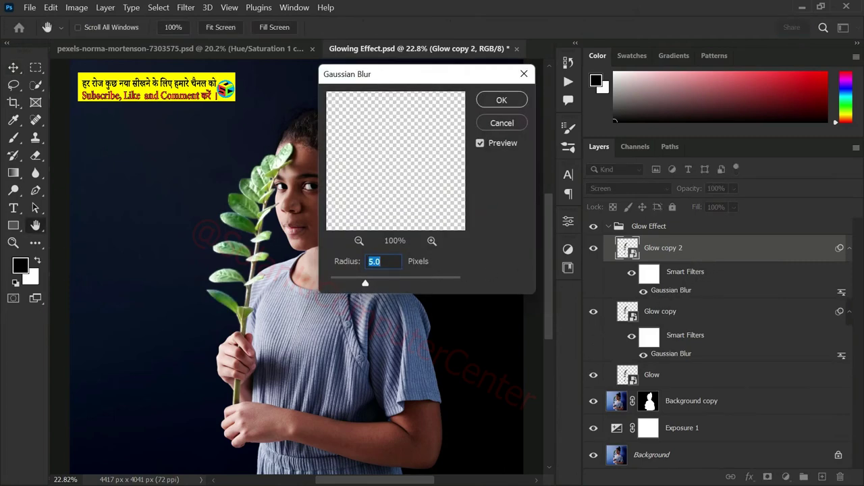
text(5)
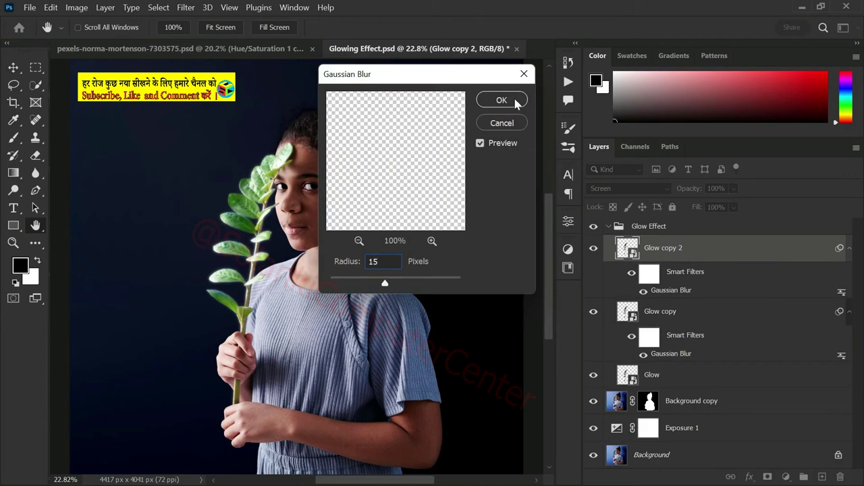
click(503, 100)
key(ctrl+j)
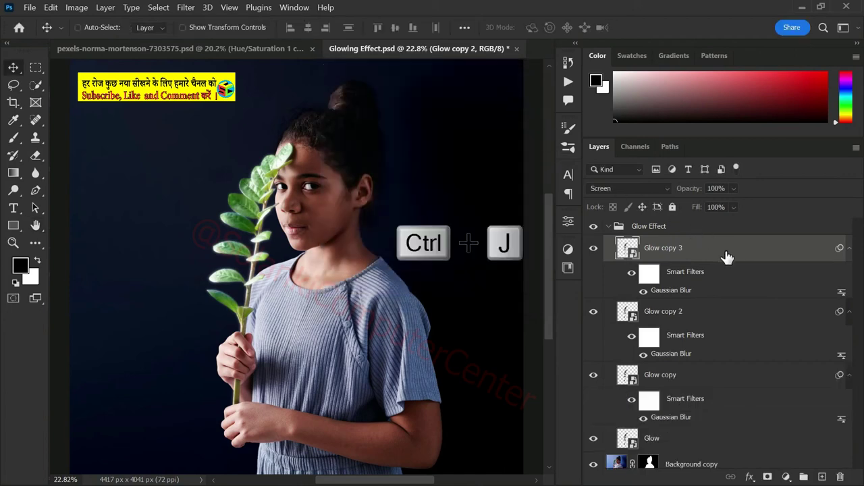
double_click(671, 295)
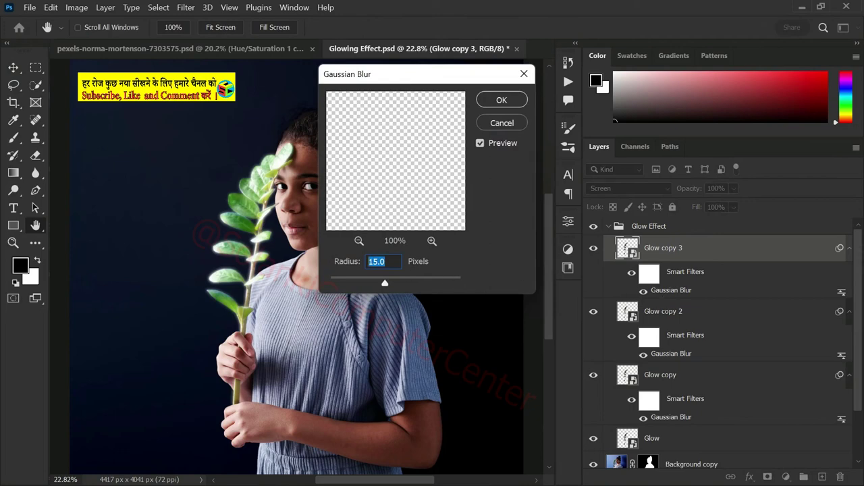
text(150)
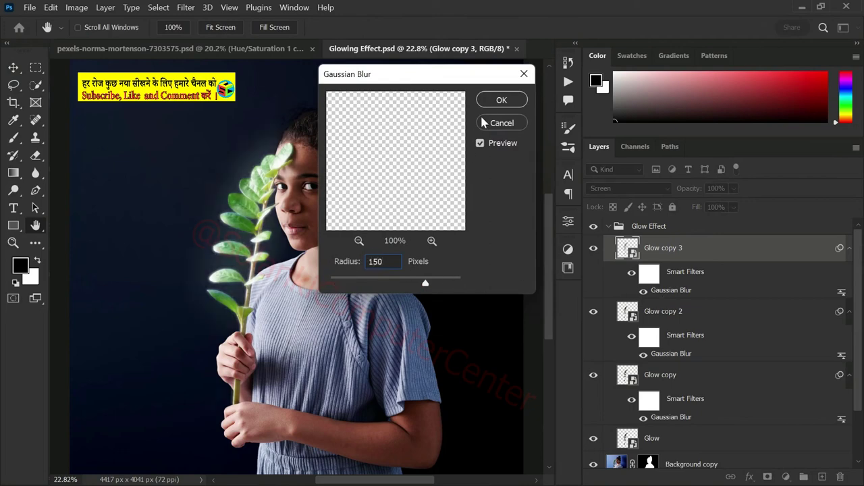
click(489, 100)
key(ctrl+j)
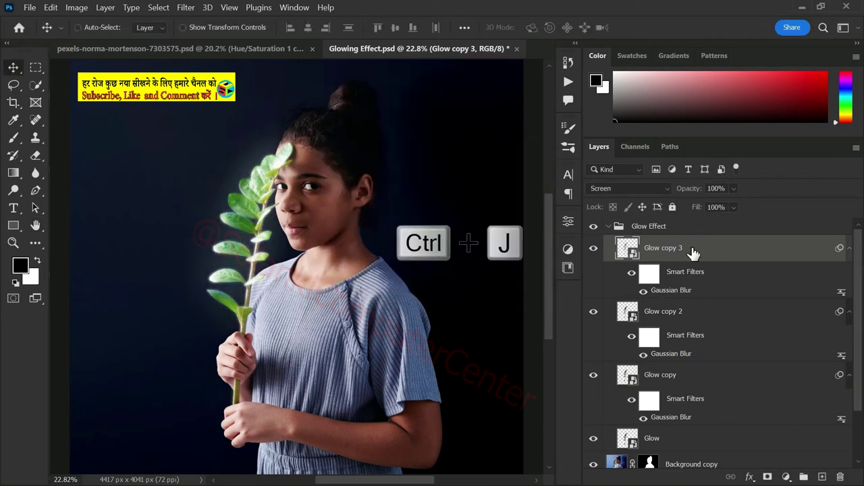
double_click(672, 292)
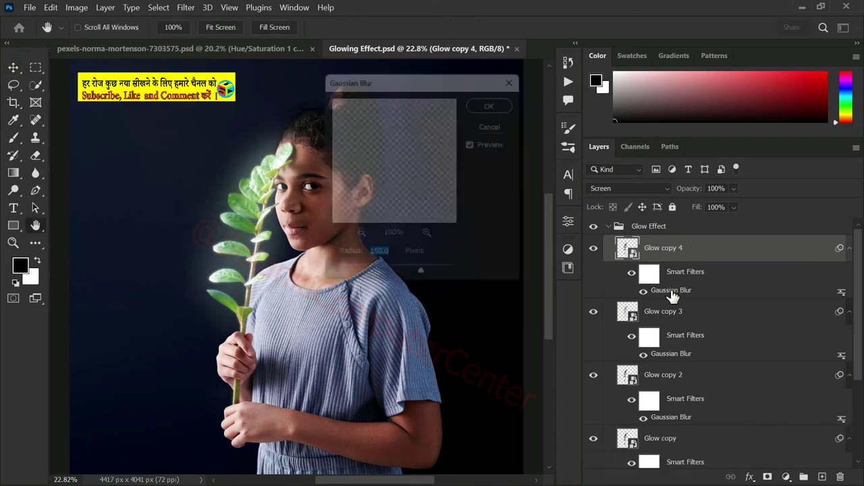
text(300)
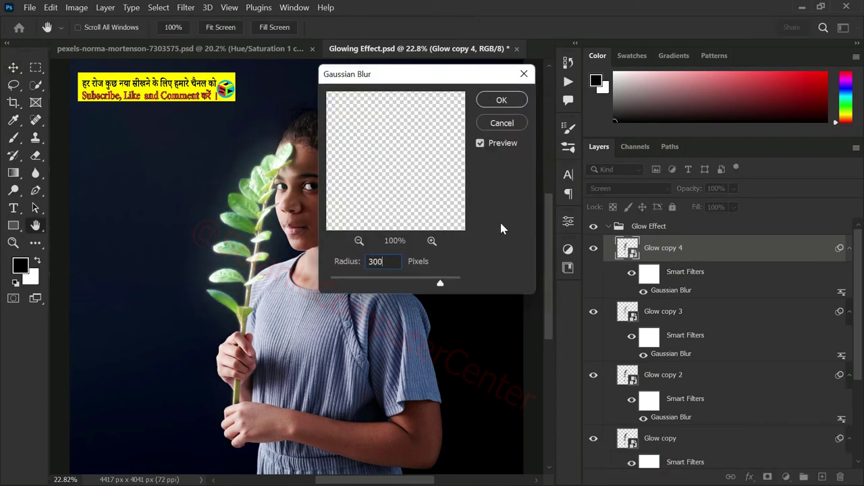
click(501, 101)
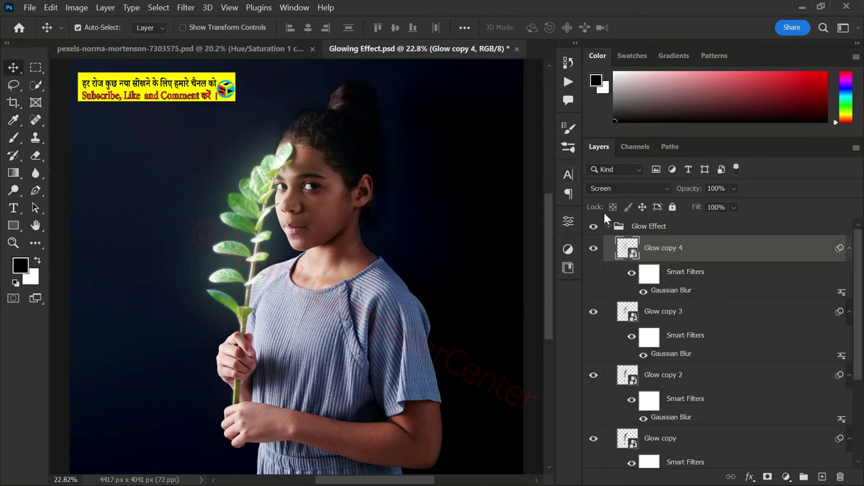
click(614, 228)
Toggle the Glow Effect group off and on to compare the before view.
click(594, 227)
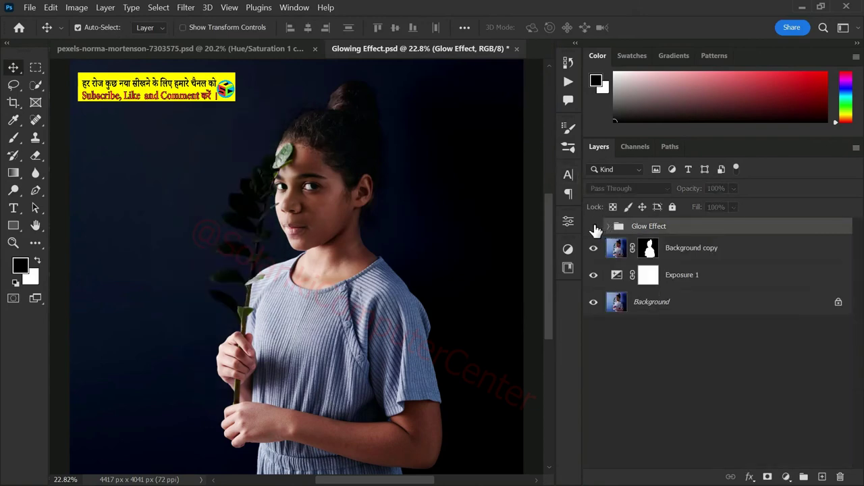
click(593, 227)
click(594, 227)
click(594, 227)
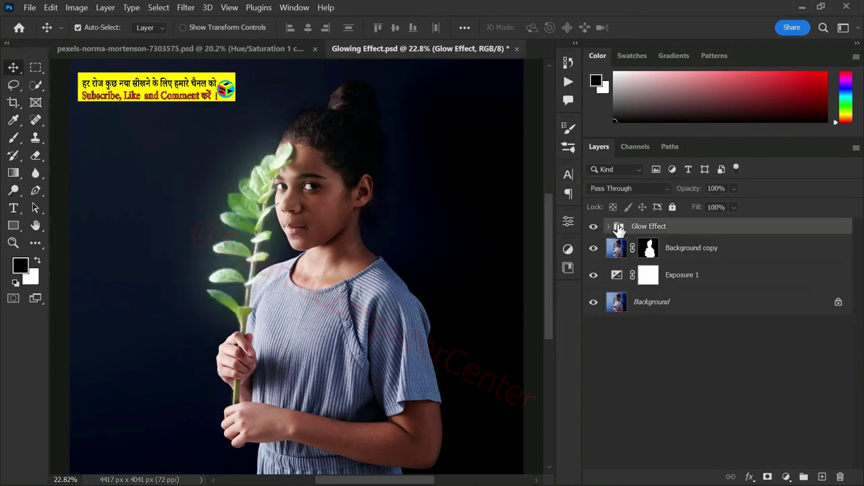
Add a Brightness/Contrast adjustment above Background copy at -112 brightness, 79 contrast.
click(679, 251)
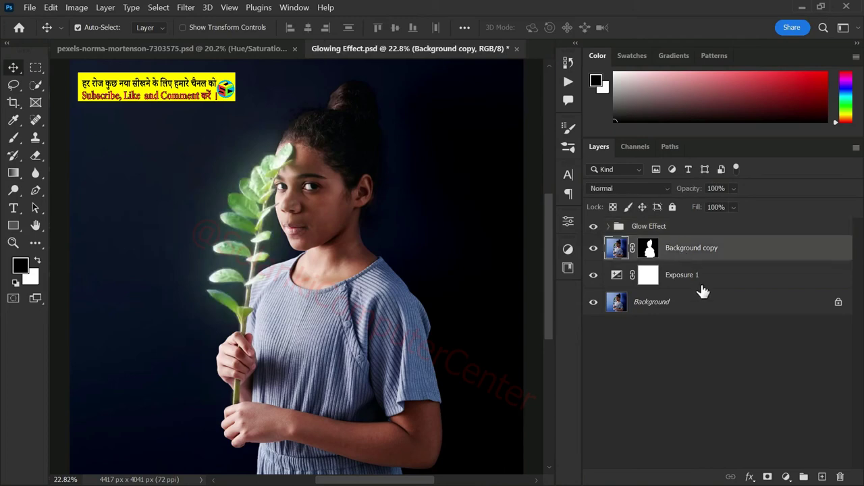
click(786, 477)
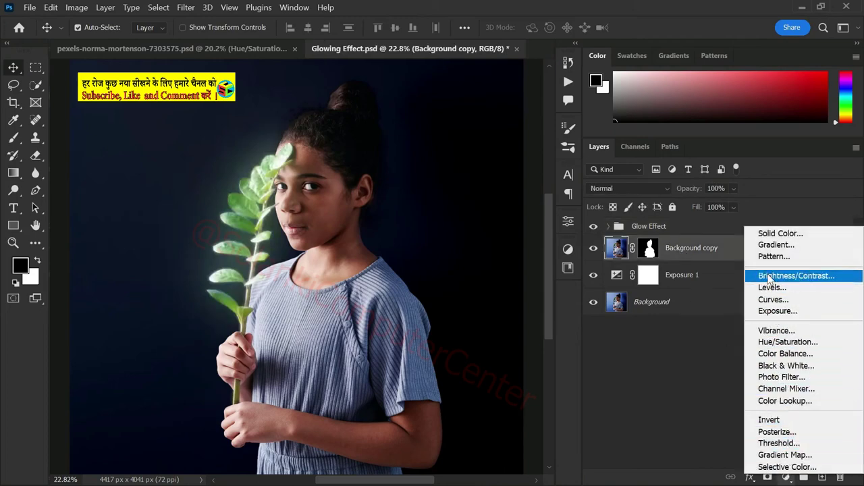
click(793, 276)
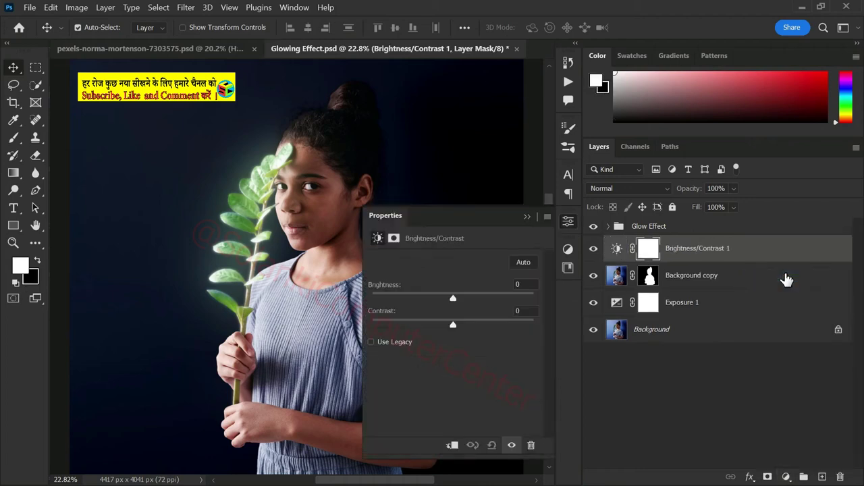
drag(451, 301, 390, 299)
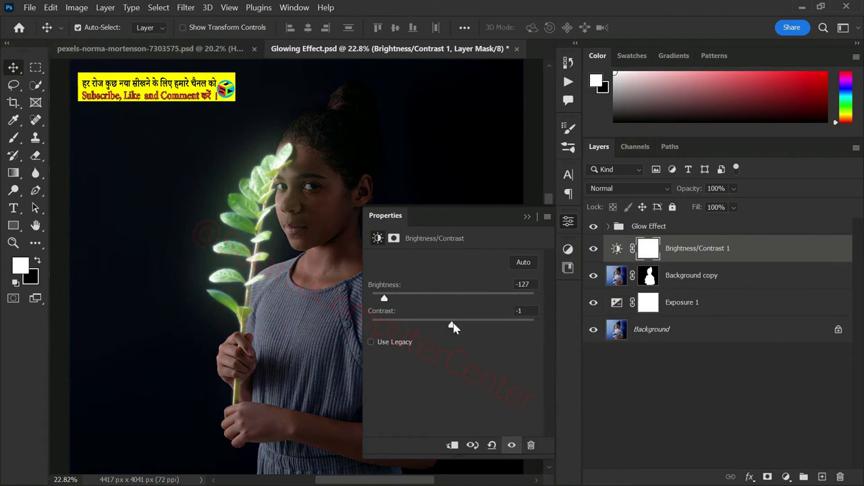
drag(453, 328, 520, 334)
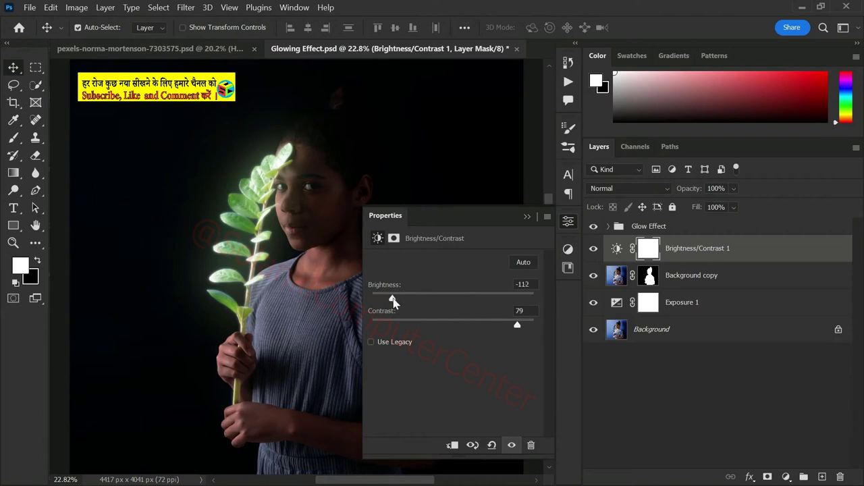
click(571, 226)
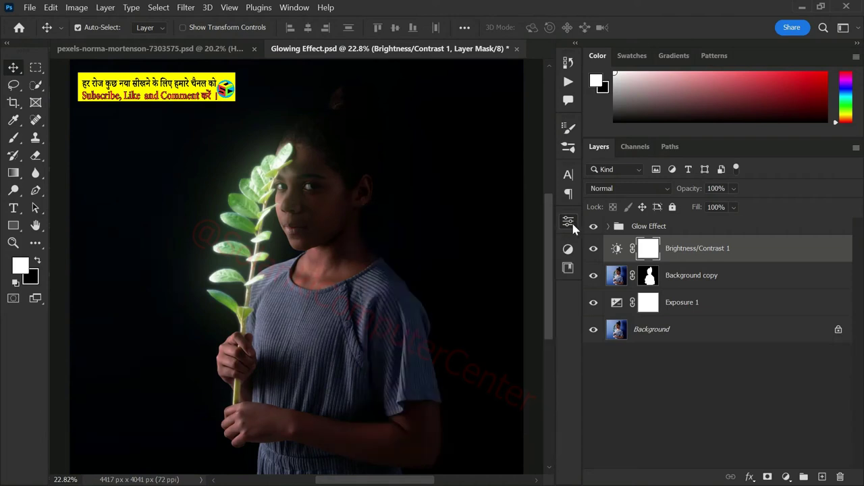
Add a Hue/Saturation layer clipped to Glow Effect, colorized at hue 44, saturation 100.
click(680, 260)
click(674, 230)
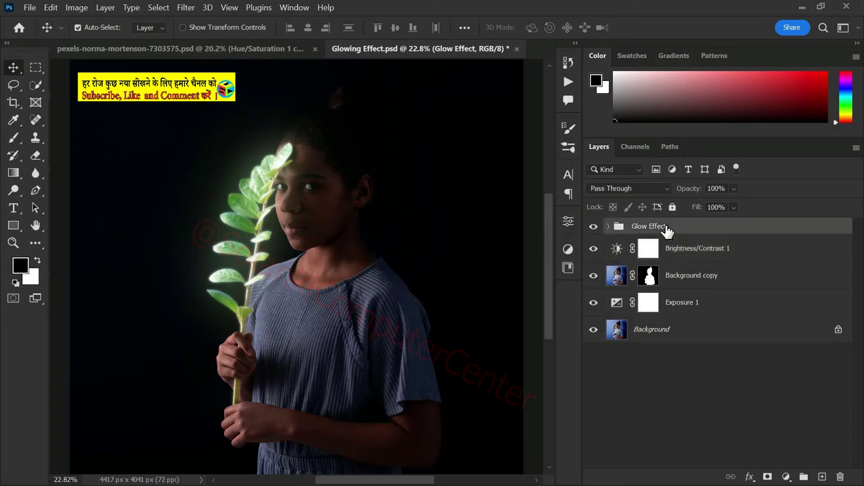
click(787, 477)
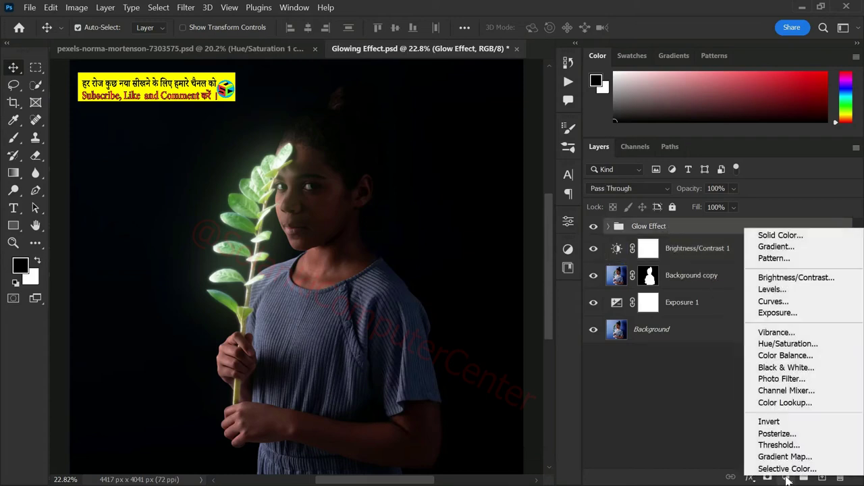
click(790, 345)
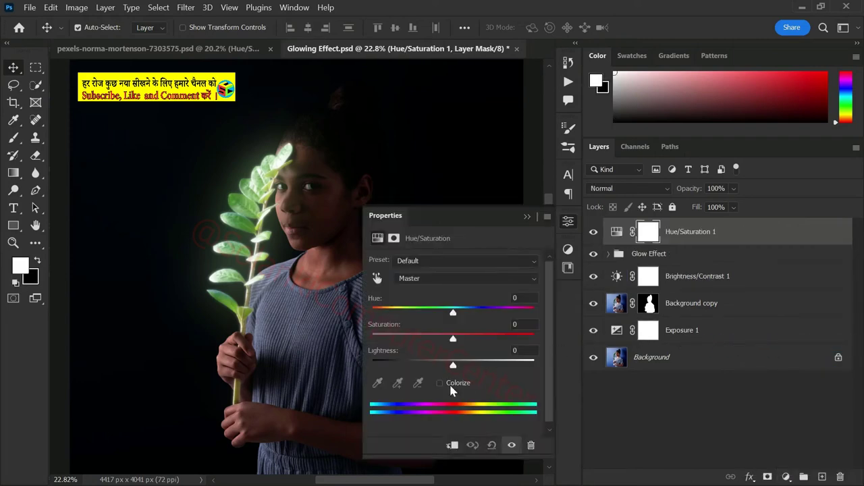
click(440, 384)
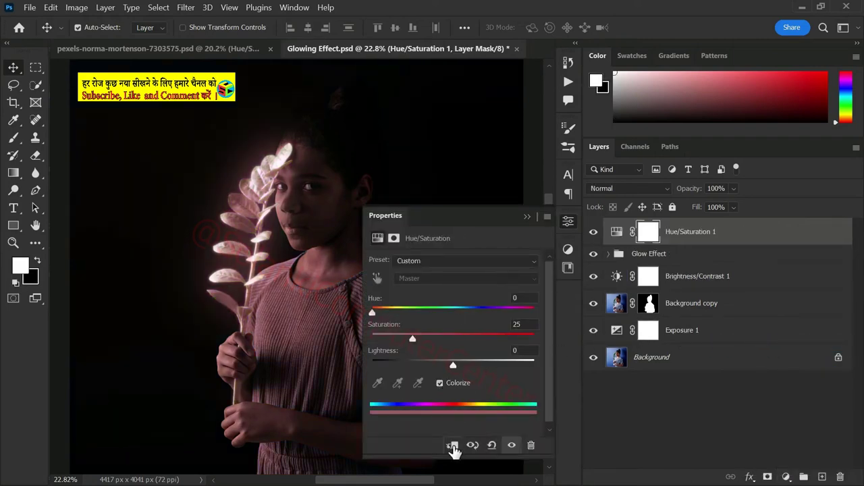
click(452, 446)
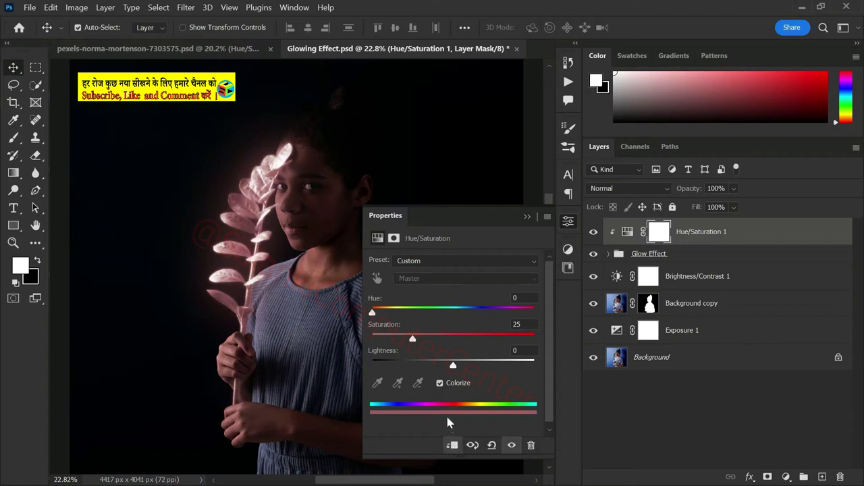
drag(414, 340, 532, 346)
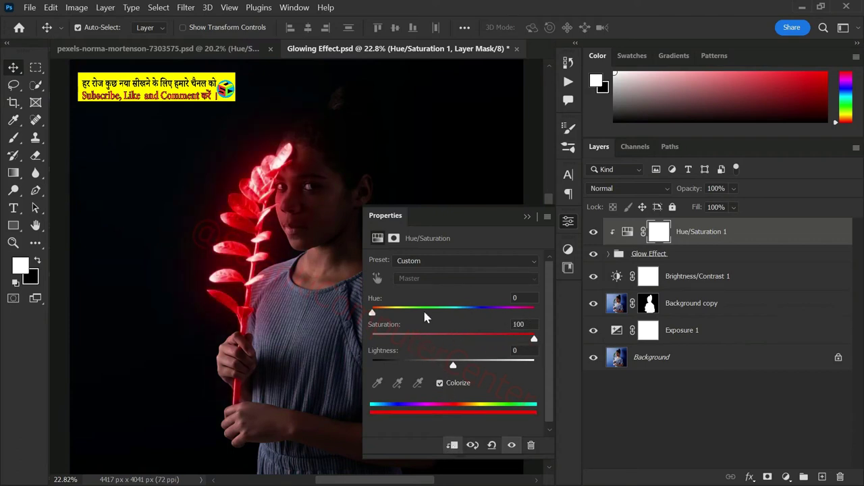
mouse_move(373, 314)
mouse_down()
mouse_move(525, 312)
mouse_move(391, 325)
mouse_up()
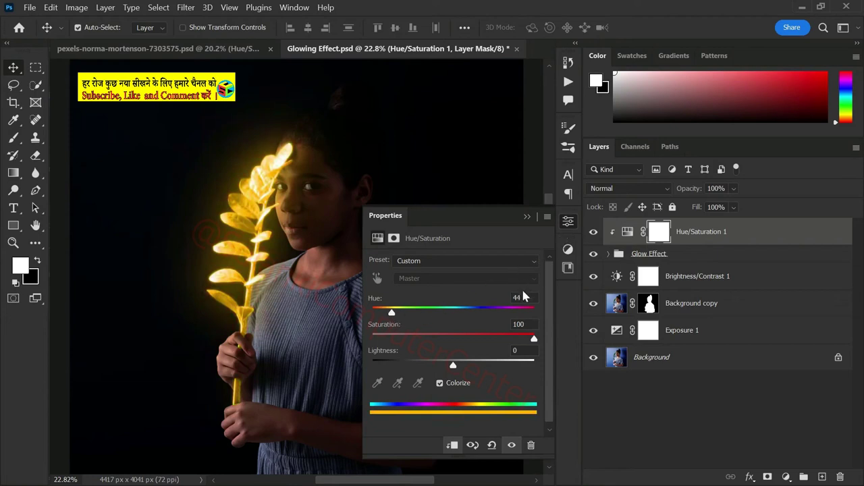
click(571, 223)
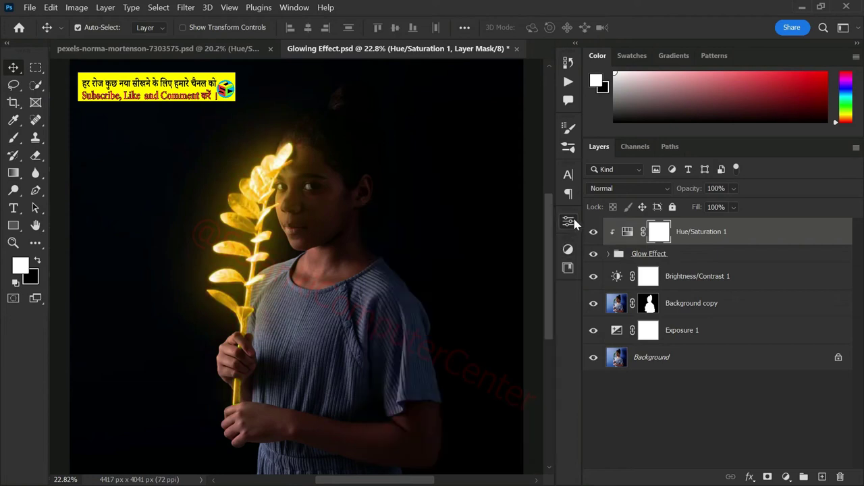
click(682, 286)
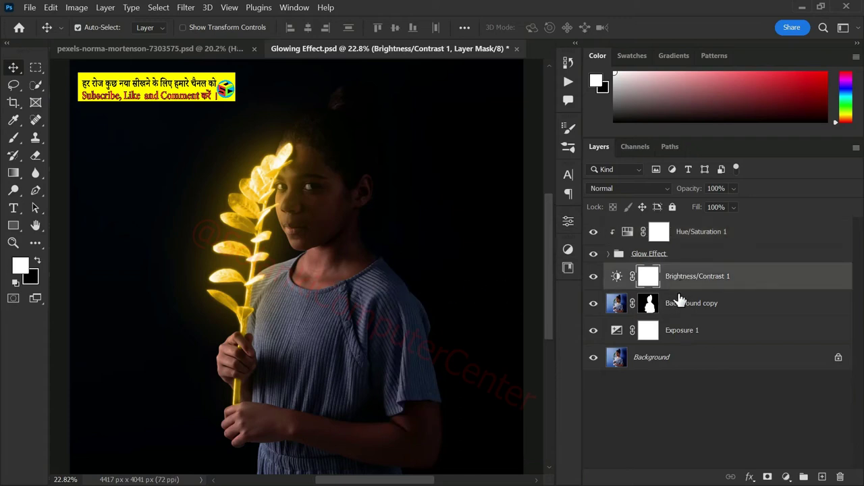
Add a Hue/Saturation 2 layer colorized at hue 44, saturation 100, tinting the photo golden.
click(786, 476)
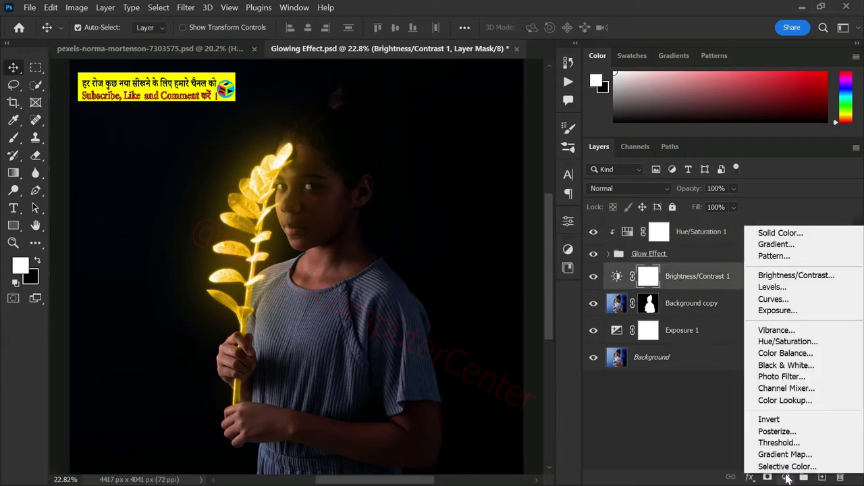
click(788, 342)
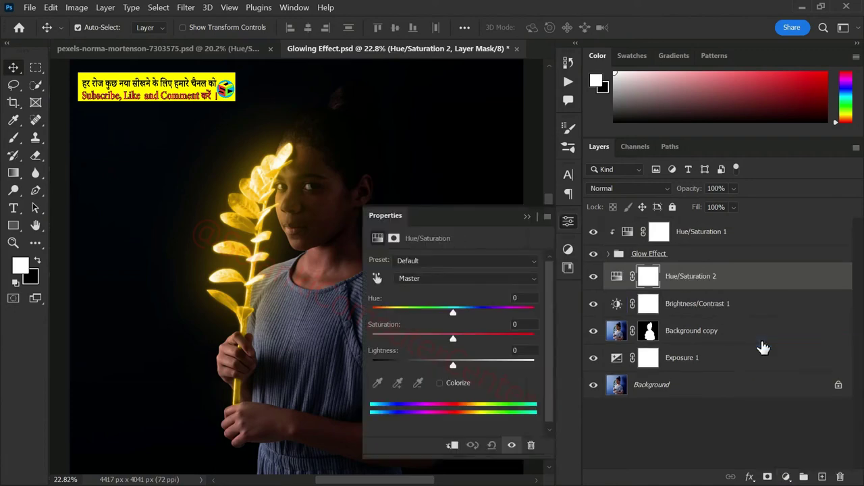
click(440, 384)
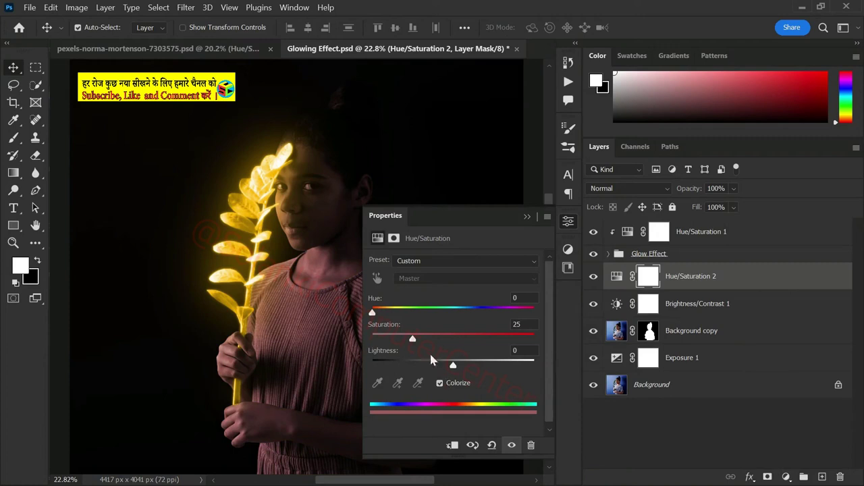
drag(413, 338, 528, 337)
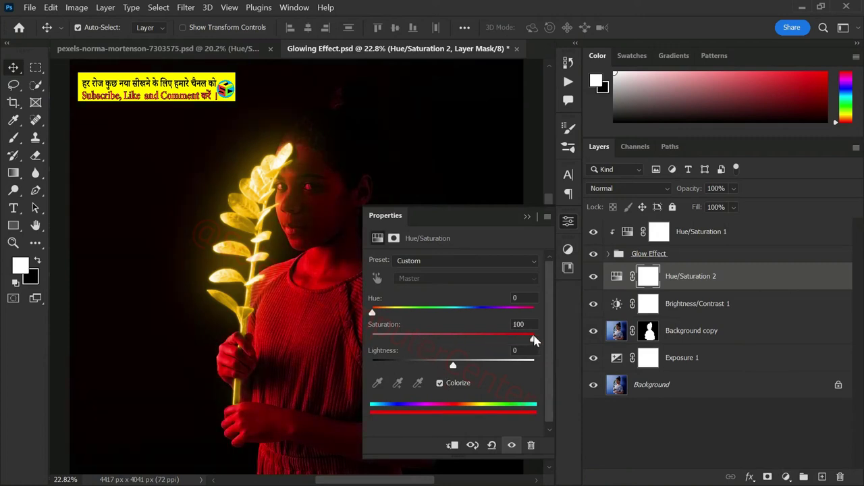
click(628, 233)
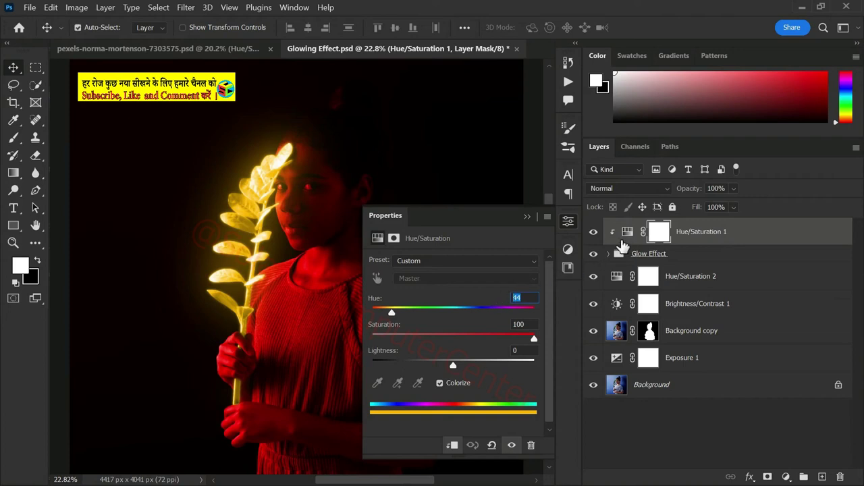
key(Return)
click(618, 280)
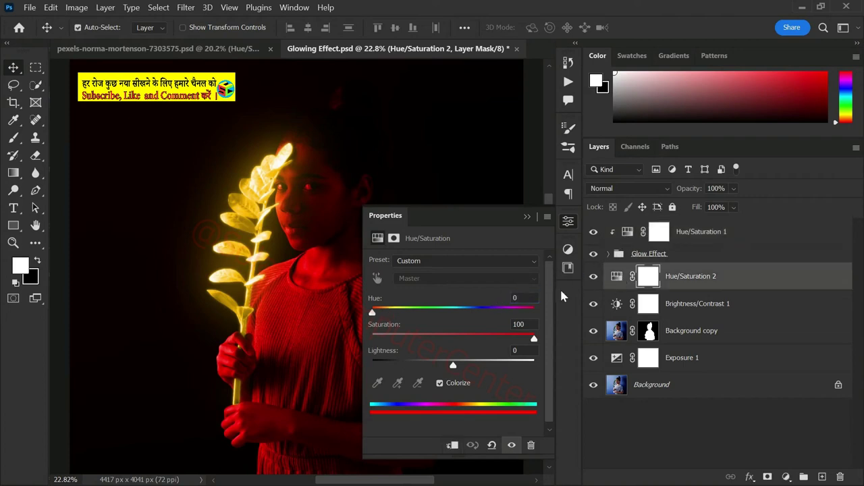
text(44)
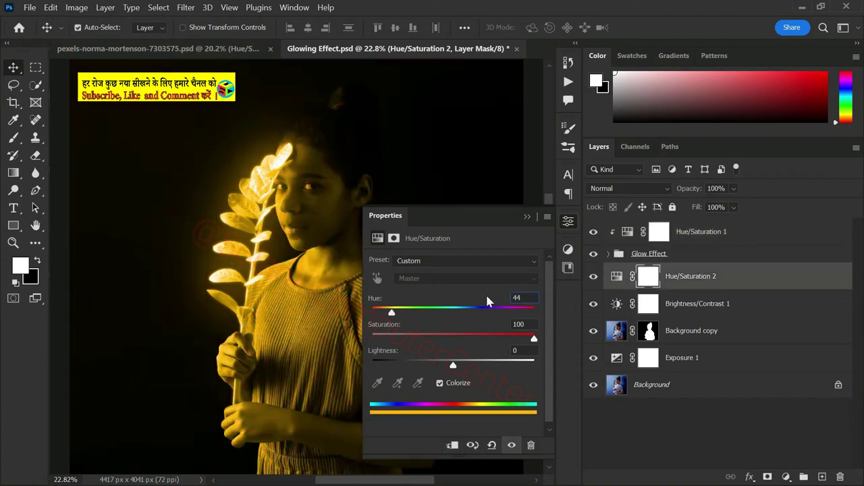
click(568, 224)
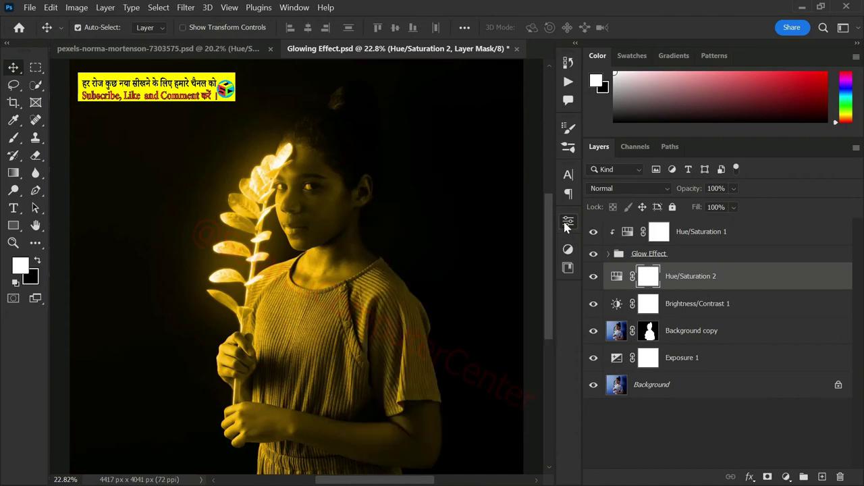
click(680, 276)
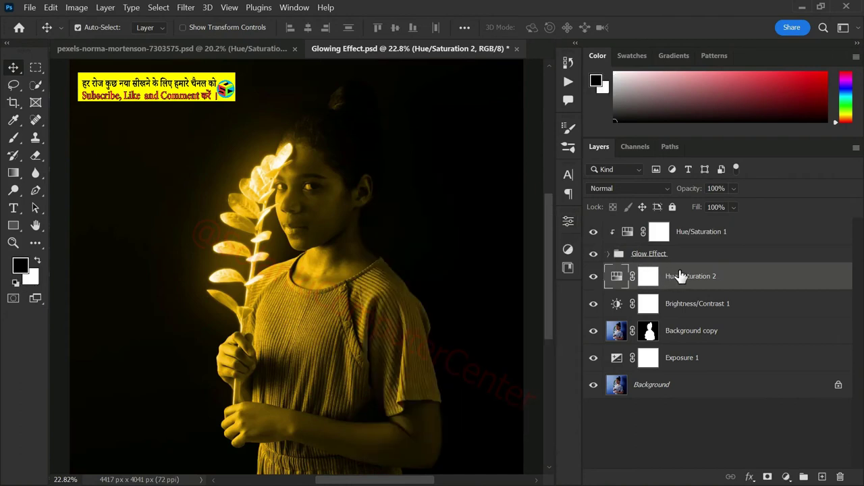
Split the Underlying Layer black slider in Blend If so the tint skips the darkest tones.
click(751, 477)
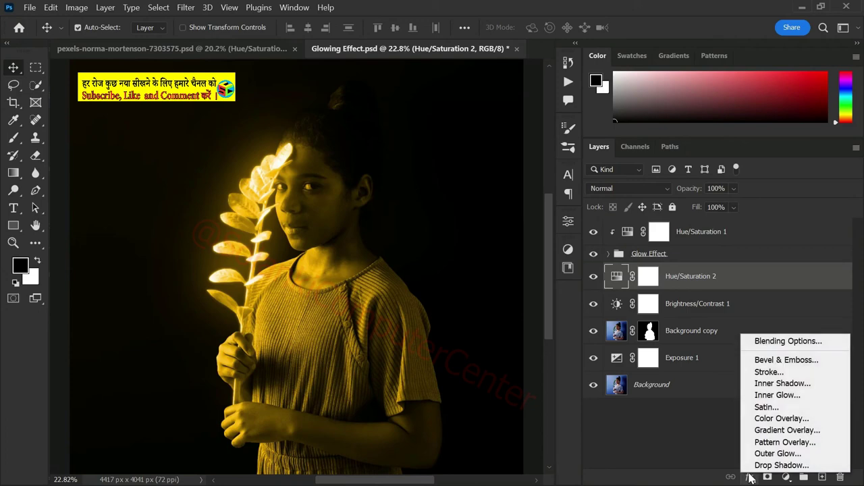
click(789, 342)
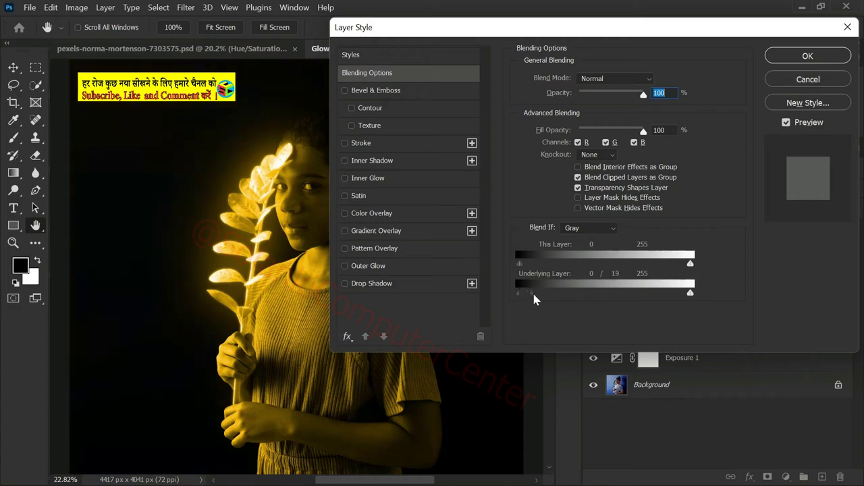
drag(520, 295, 678, 296)
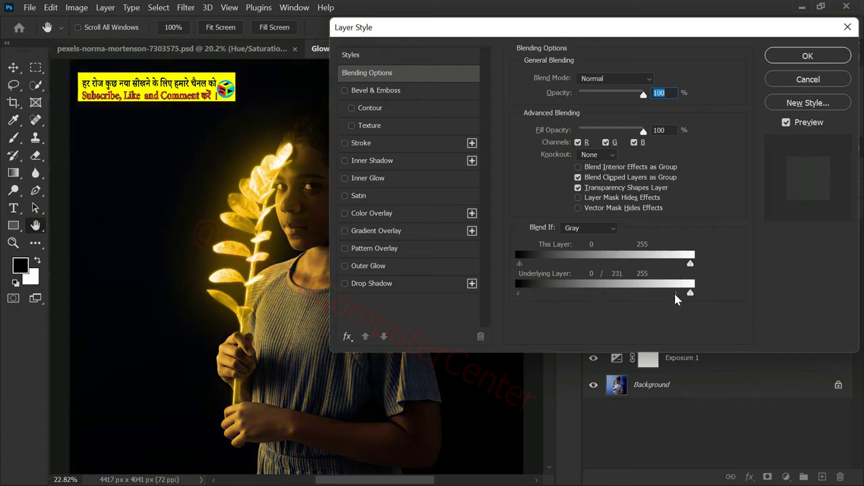
click(804, 58)
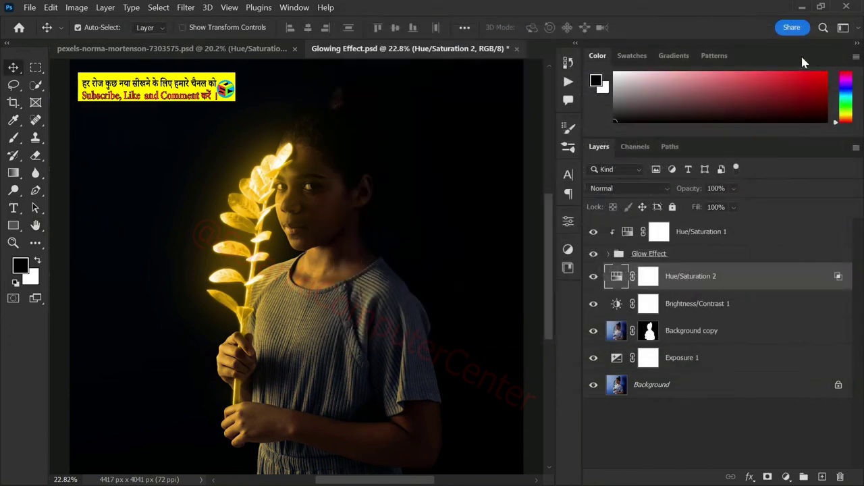
Toggle the two Hue/Saturation layers off and on to compare the recolour.
click(593, 276)
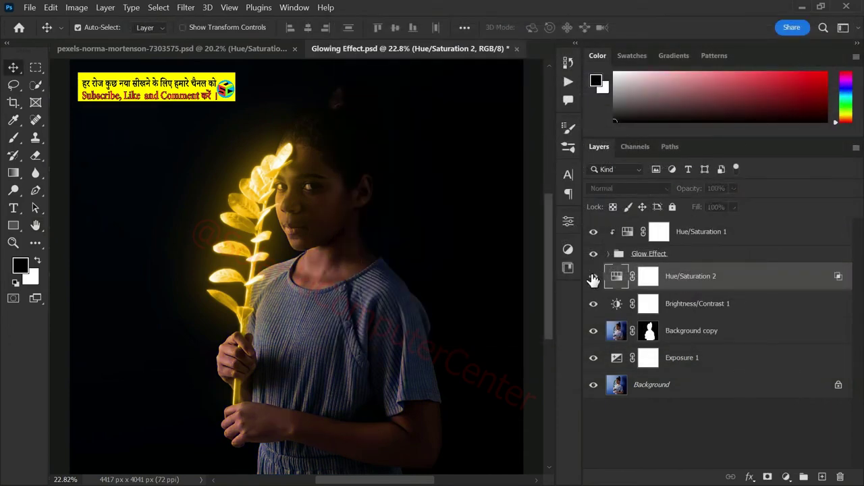
click(594, 276)
click(594, 232)
click(593, 231)
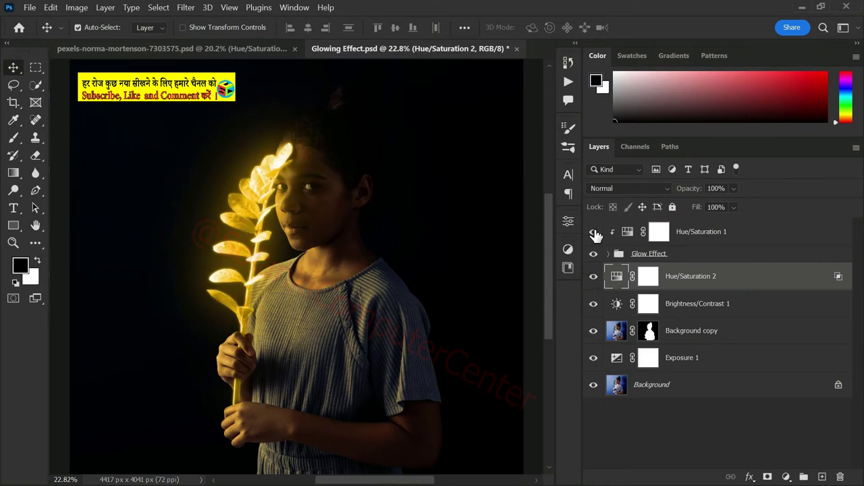
Add an Exposure 2 layer above Brightness/Contrast 1 set to about -3.11.
click(675, 311)
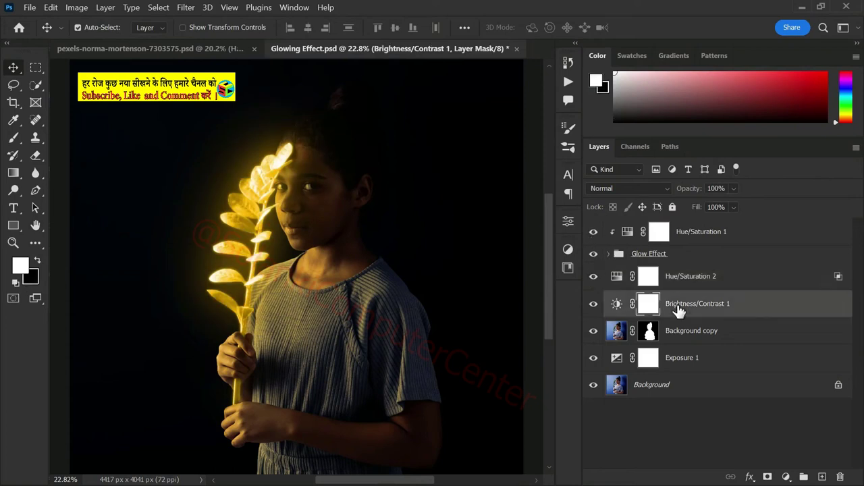
click(788, 477)
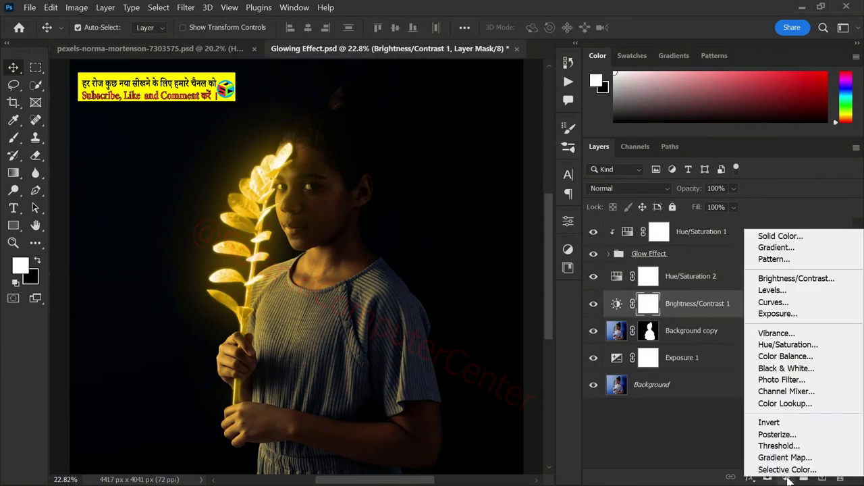
click(773, 316)
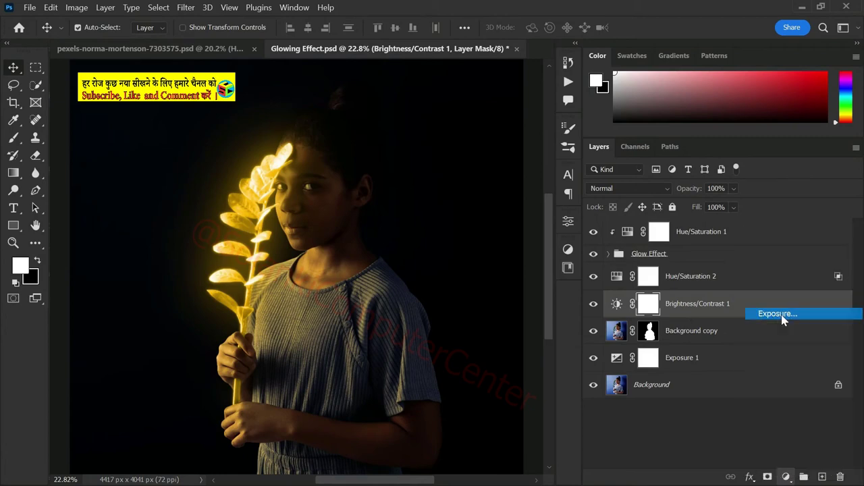
drag(459, 300, 424, 296)
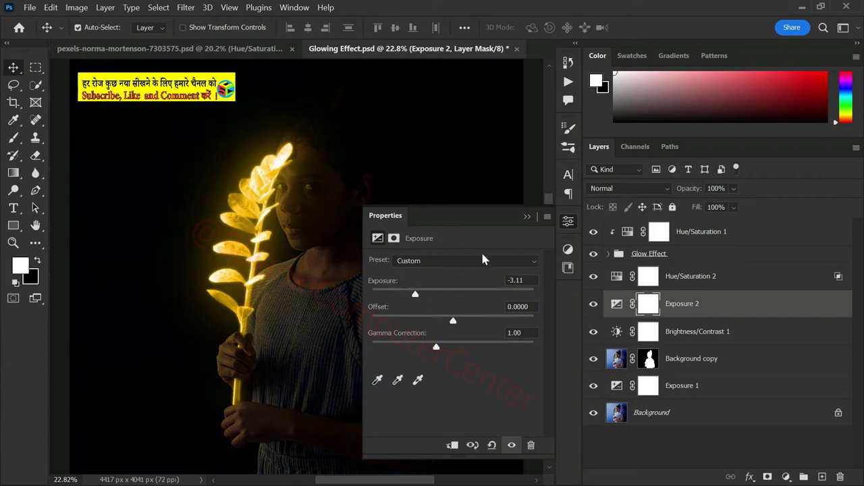
click(564, 224)
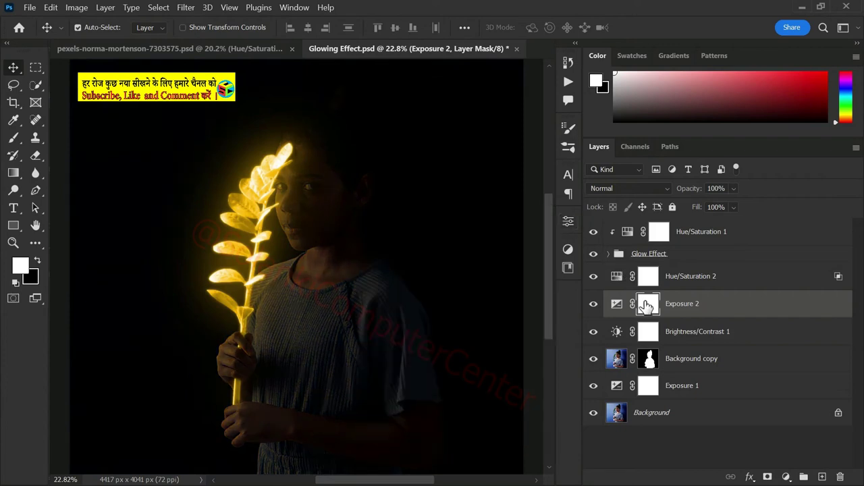
Invert the Exposure 2 mask to black and set up a white brush at low flow.
key(ctrl+i)
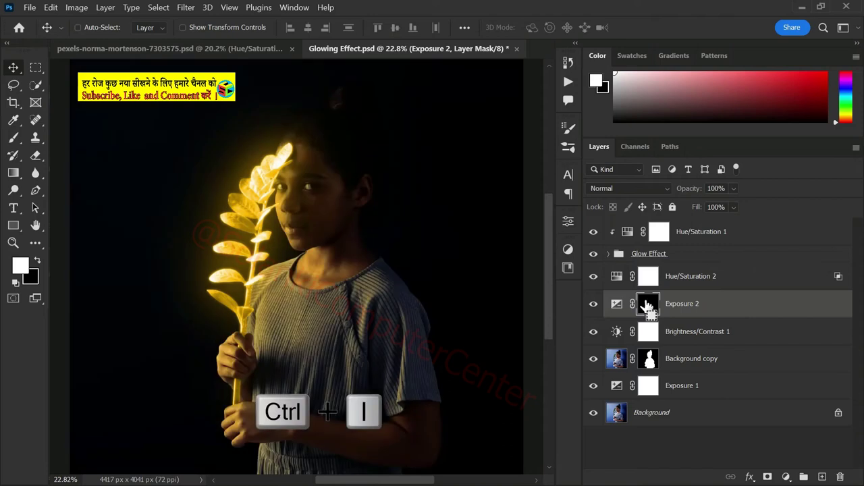
scroll(297, 409, up, 2)
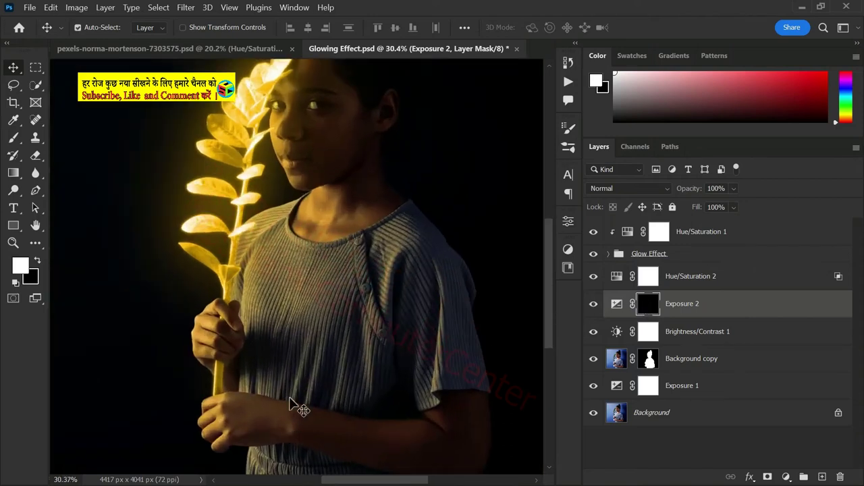
drag(297, 408, 299, 286)
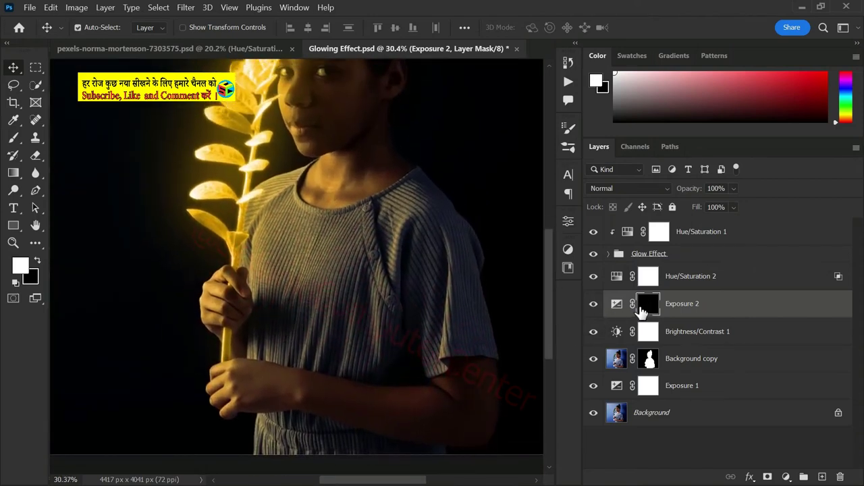
click(13, 138)
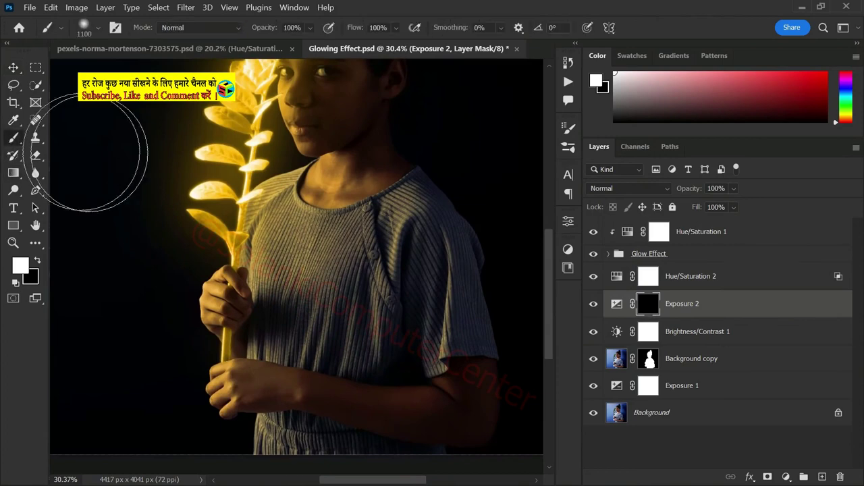
click(37, 262)
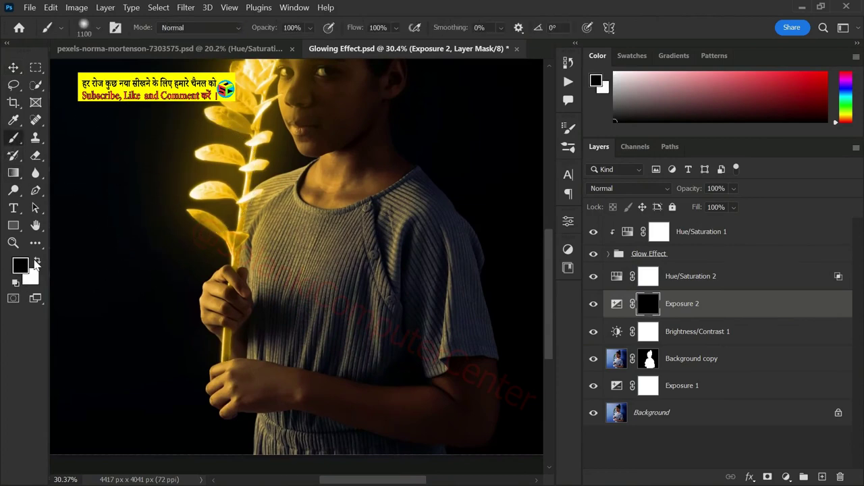
click(37, 262)
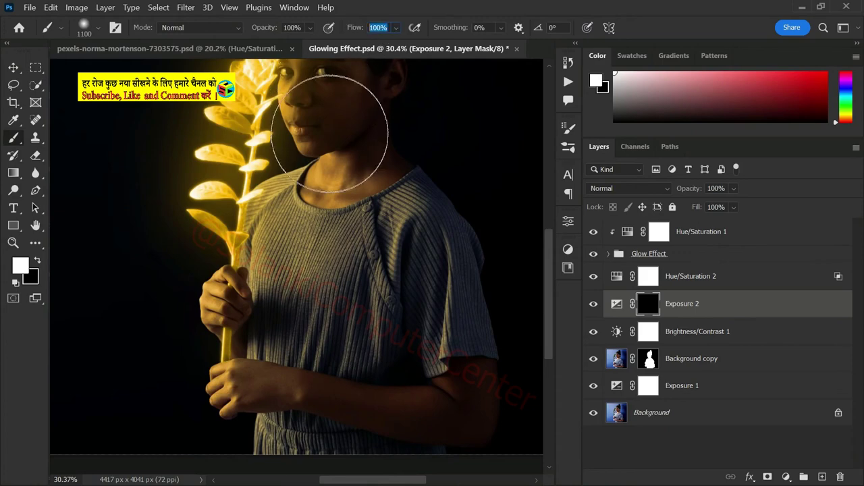
text(1)
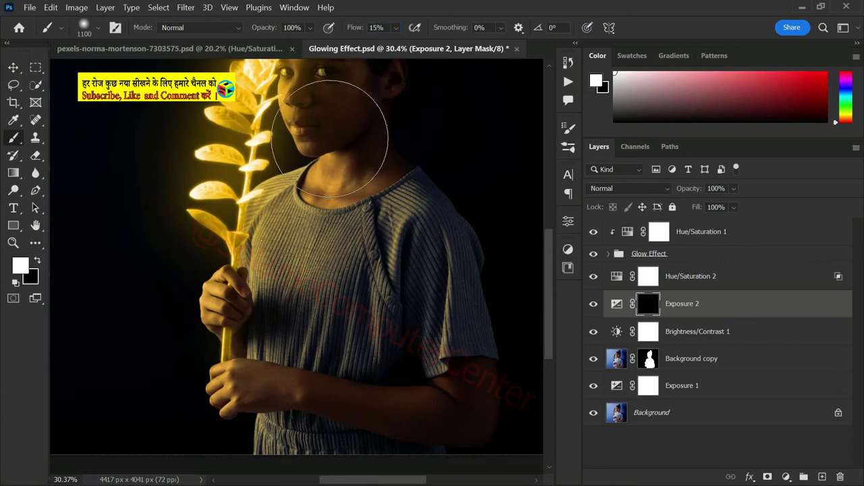
With a smaller brush, paint white on the mask around the lower hand.
scroll(267, 395, up, 3)
drag(273, 397, 291, 279)
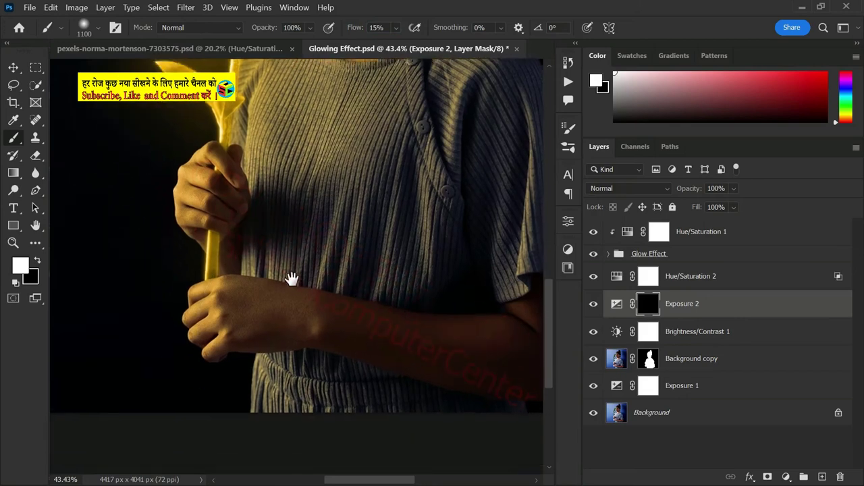
key(bracketleft)
key(bracketleft)
key(bracketleft)
key(bracketleft)
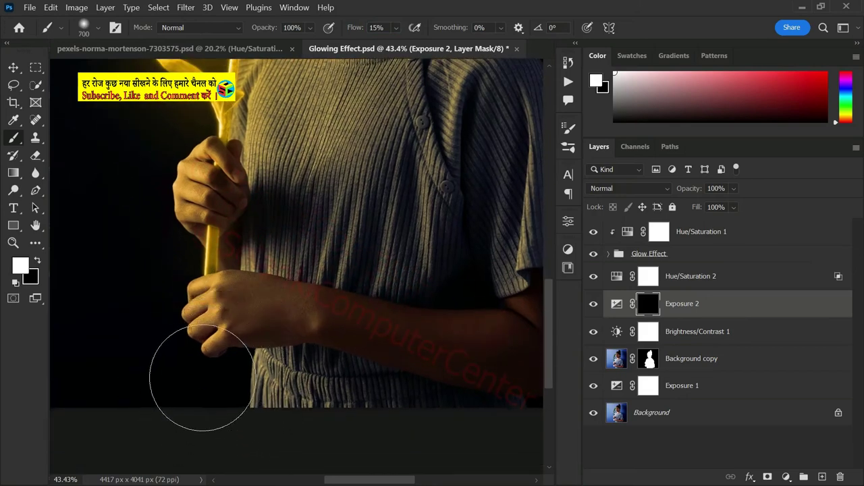
key(bracketleft)
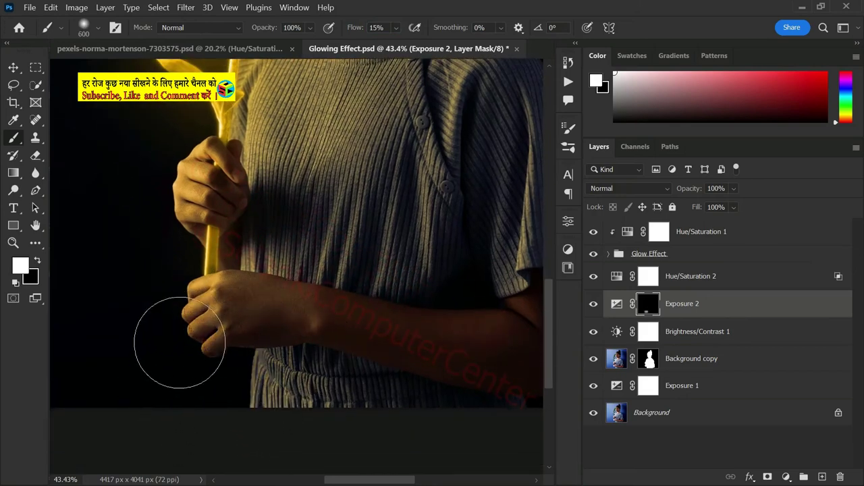
mouse_move(180, 343)
mouse_down()
mouse_move(403, 401)
mouse_move(247, 399)
mouse_move(380, 402)
mouse_move(195, 340)
mouse_up()
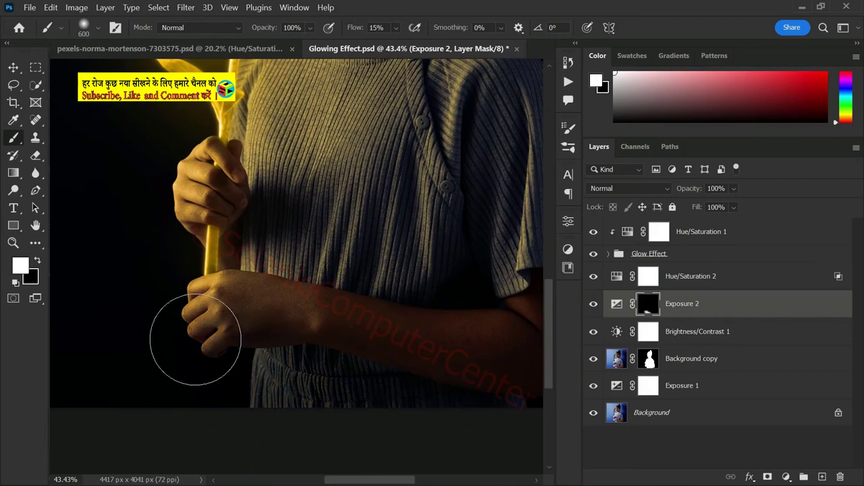
Move to the upper hand and face, shrinking the brush further.
mouse_move(332, 299)
mouse_down()
mouse_move(261, 340)
mouse_move(284, 321)
mouse_up()
scroll(189, 378, up, 2)
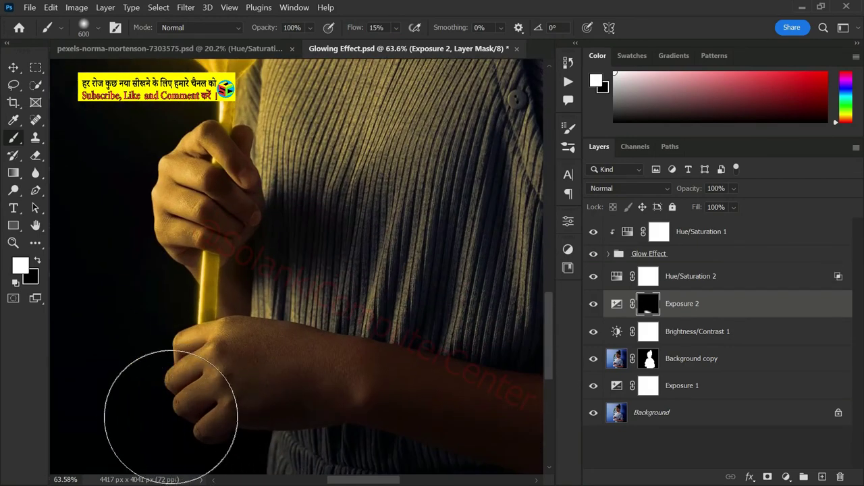
mouse_move(230, 295)
mouse_down()
mouse_move(337, 309)
mouse_move(357, 350)
mouse_move(315, 313)
mouse_up()
scroll(314, 312, up, 3)
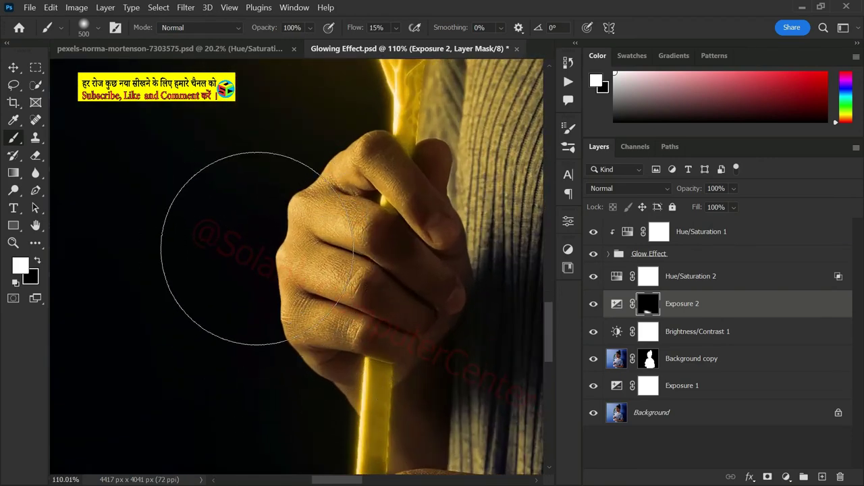
key(bracketleft)
key(bracketleft)
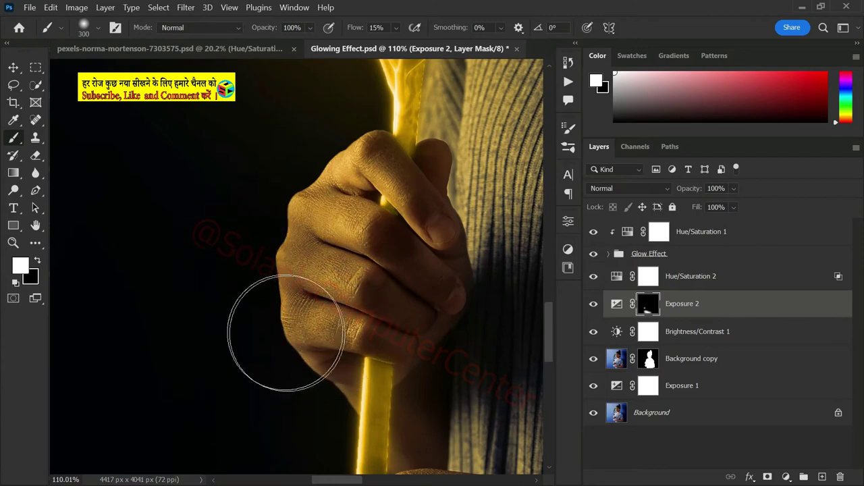
scroll(255, 266, down, 2)
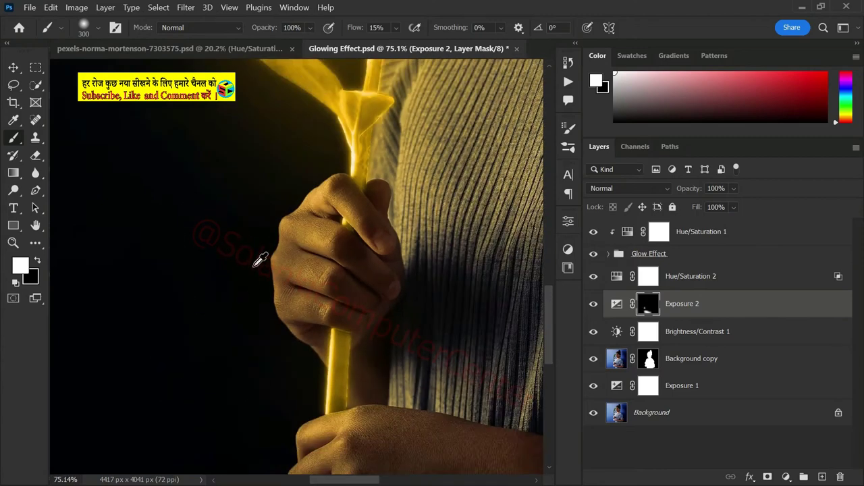
scroll(261, 260, down, 1)
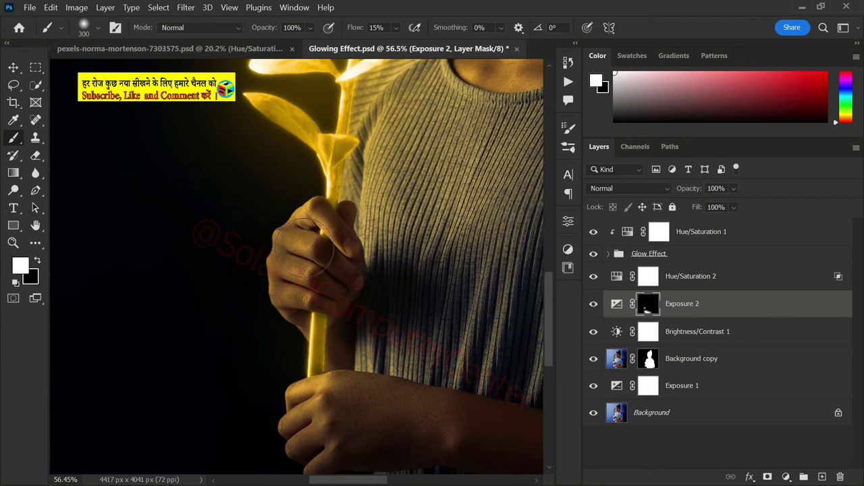
drag(304, 251, 383, 248)
scroll(295, 255, down, 1)
scroll(264, 228, down, 1)
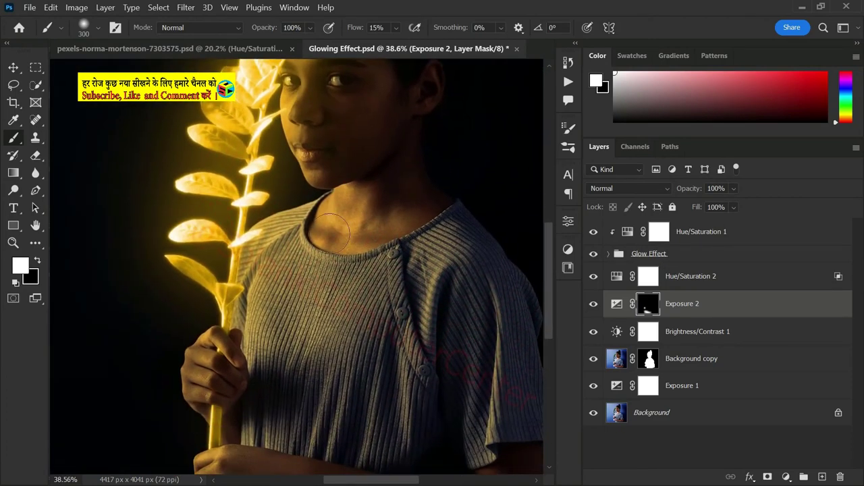
scroll(331, 233, down, 1)
scroll(330, 233, down, 1)
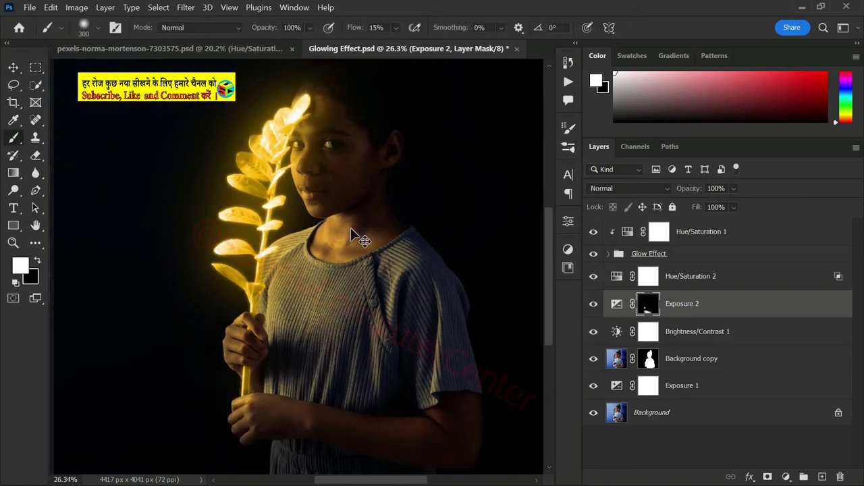
scroll(350, 228, down, 1)
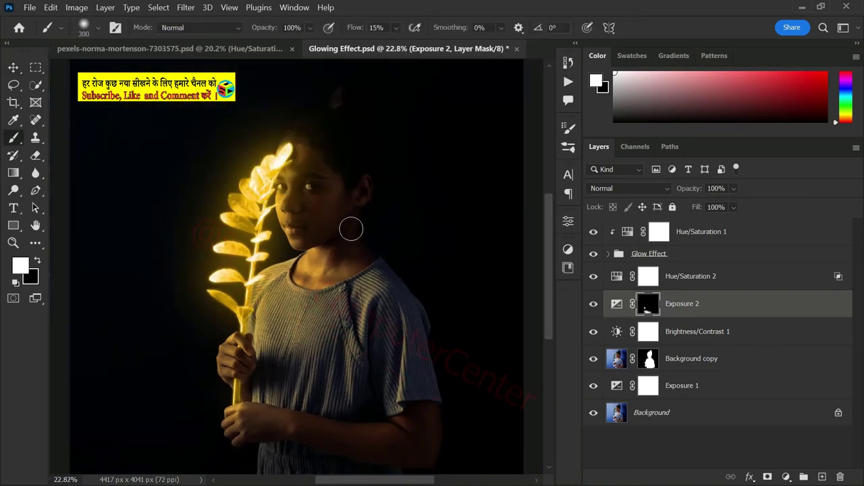
Duplicate Hue/Saturation 2, set the copy's Lightness to +16, and invert its mask to black.
key(v)
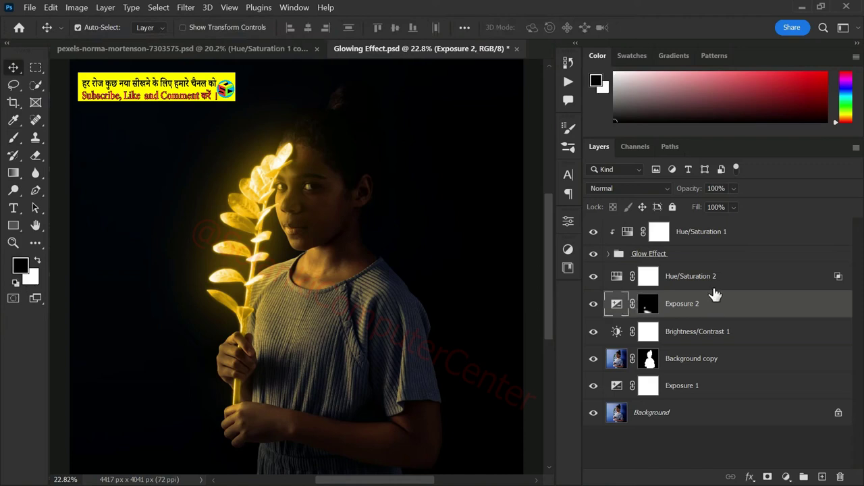
click(716, 281)
key(ctrl+j)
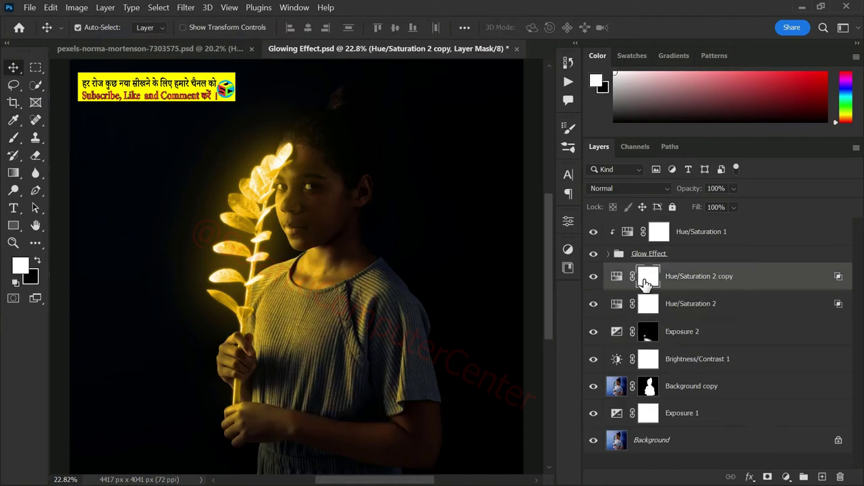
double_click(618, 282)
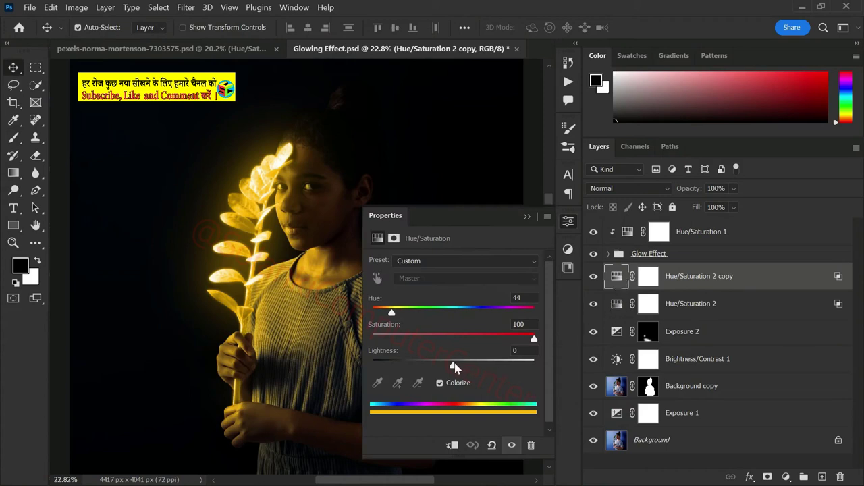
drag(455, 365, 463, 368)
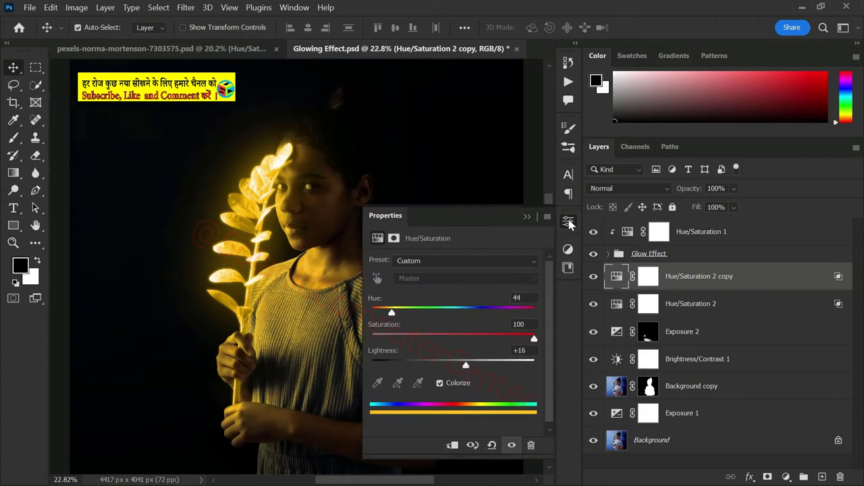
click(569, 224)
key(ctrl+i)
click(648, 276)
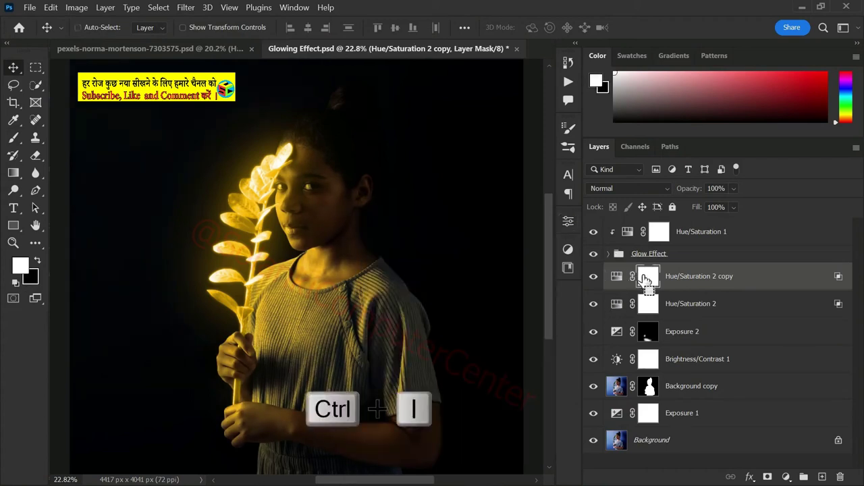
key(ctrl+i)
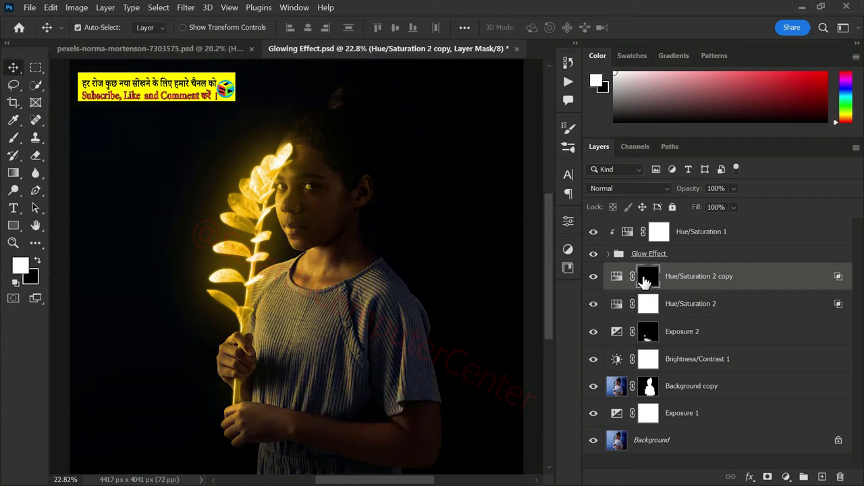
click(14, 138)
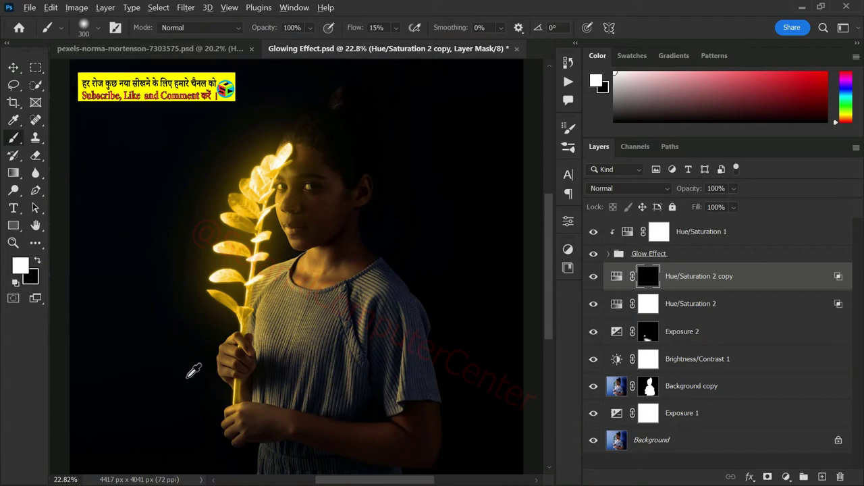
Zoom in on the glowing stick and paint brighter glow along the wrist edge with a smaller brush.
scroll(193, 367, up, 2)
scroll(264, 411, up, 4)
scroll(225, 385, up, 3)
scroll(225, 386, up, 1)
drag(225, 385, 280, 283)
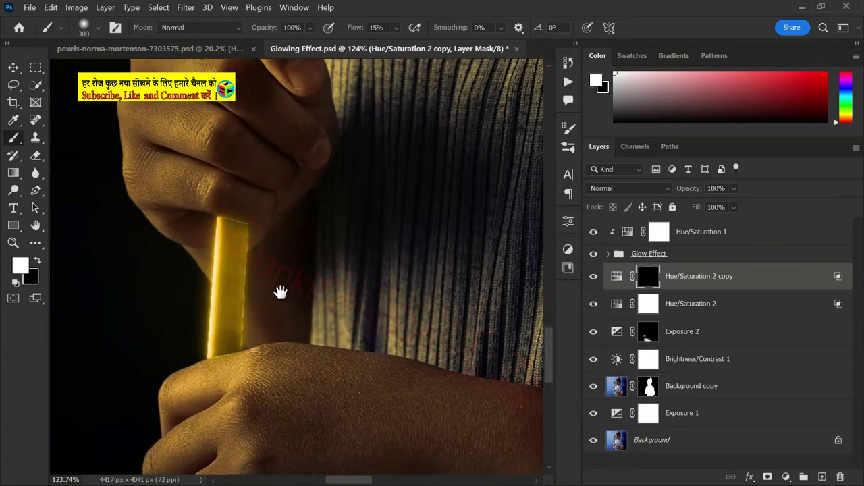
key(bracketleft)
key(bracketleft)
key(bracketleft)
key(bracketleft)
key(bracketleft)
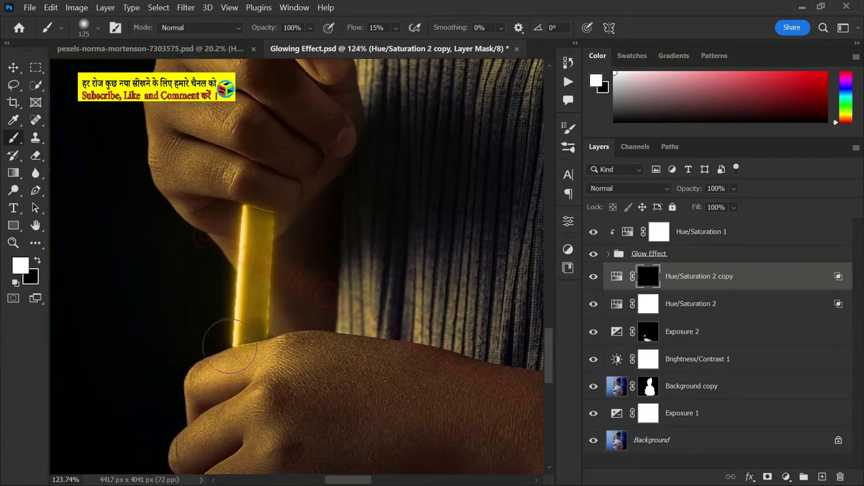
mouse_move(332, 331)
mouse_down()
mouse_move(279, 330)
mouse_move(366, 332)
mouse_move(326, 334)
mouse_up()
key(bracketleft)
key(bracketleft)
key(bracketleft)
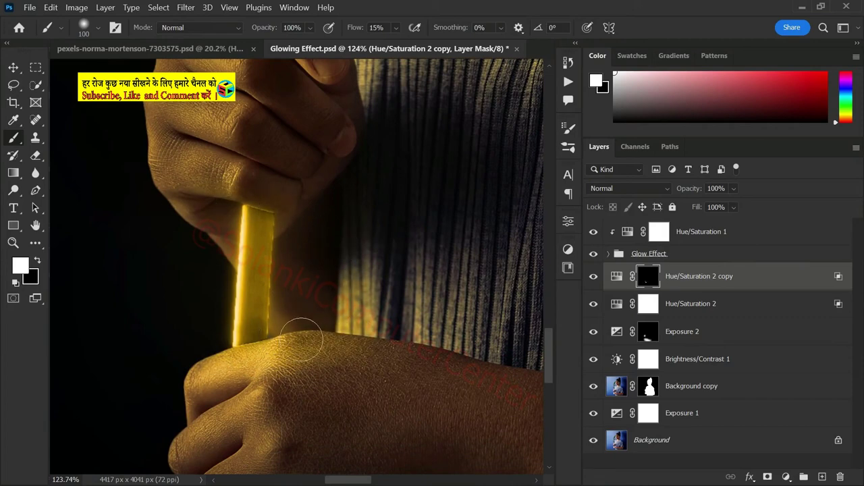
Navigate to the stick and shoulder and enlarge the brush for painting light.
scroll(415, 274, up, 1)
scroll(223, 179, up, 1)
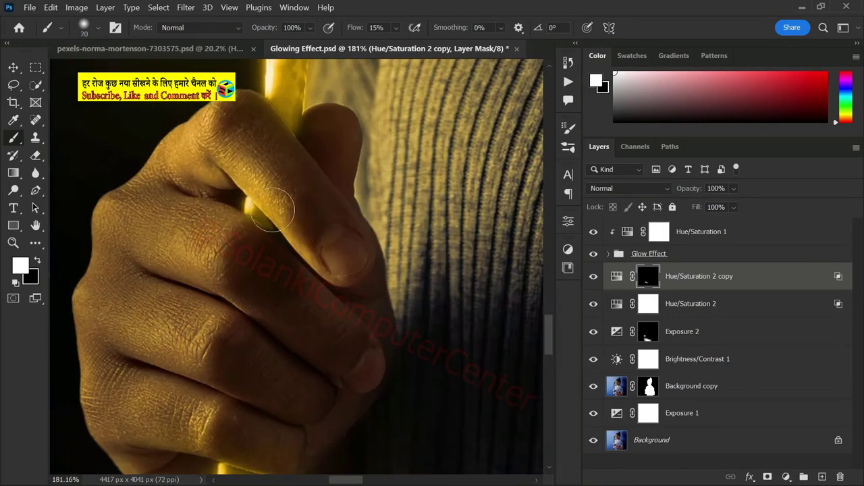
mouse_move(351, 115)
mouse_down()
mouse_move(358, 181)
mouse_move(396, 218)
mouse_up()
scroll(276, 243, down, 1)
key(h)
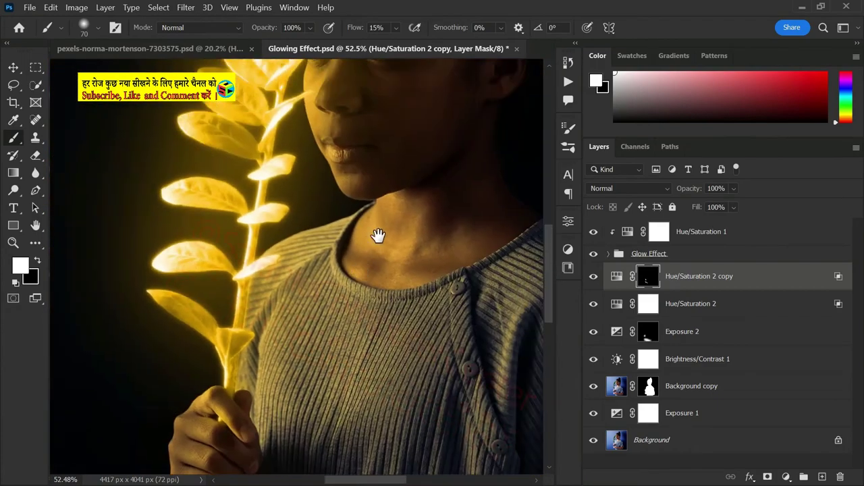
drag(276, 243, 378, 236)
scroll(250, 405, down, 2)
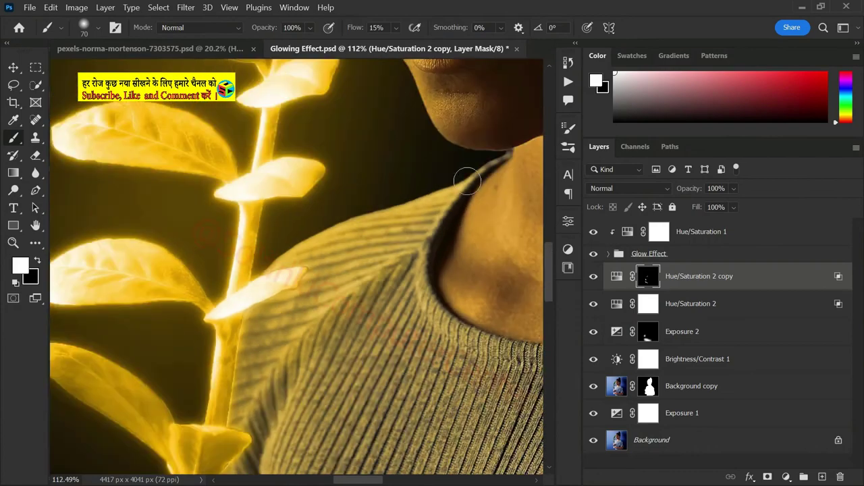
scroll(239, 227, down, 3)
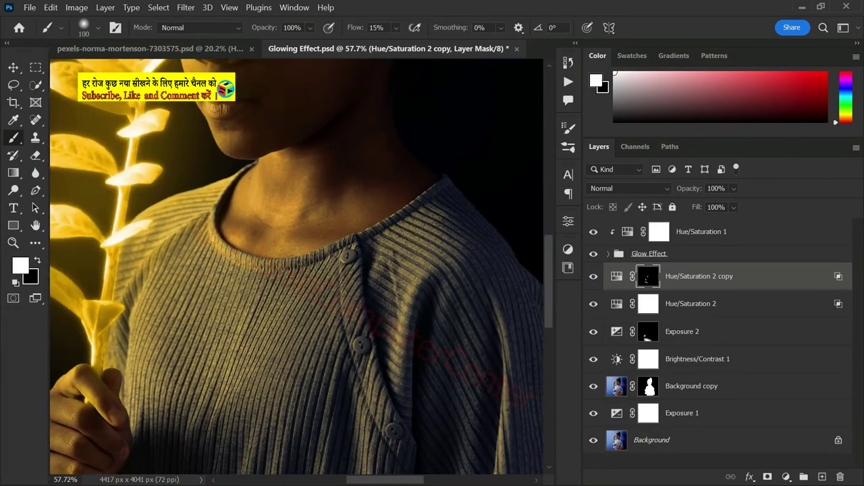
scroll(324, 272, up, 1)
scroll(325, 273, up, 1)
key(bracketright)
key(bracketright)
key(bracketright)
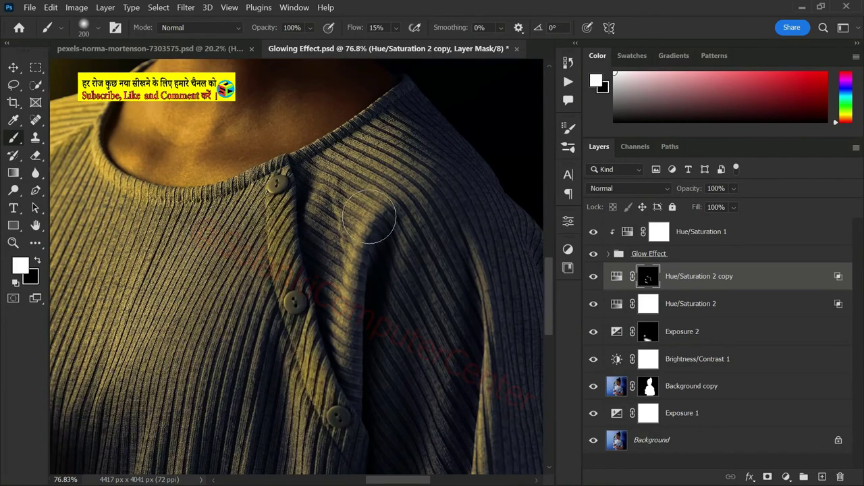
Work over the chest, buttons, hand and neckline, switching between black and white to adjust light.
drag(342, 274, 323, 126)
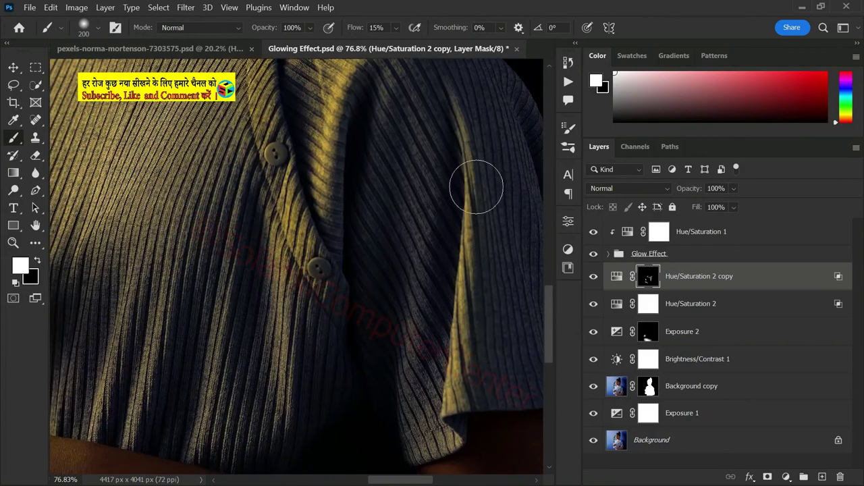
drag(357, 299, 473, 215)
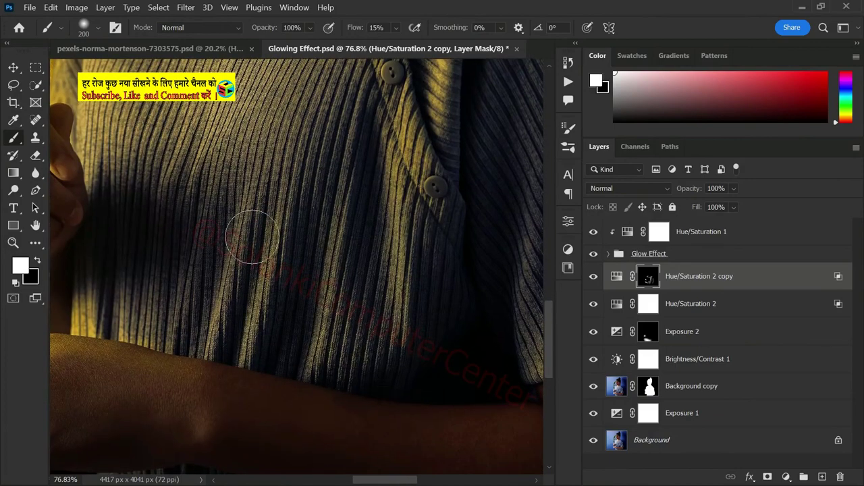
drag(123, 273, 382, 340)
scroll(313, 318, down, 1)
key(bracketright)
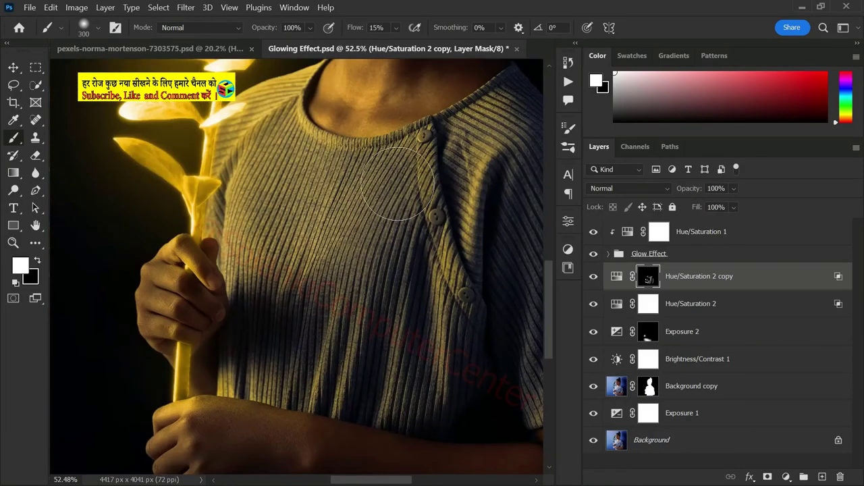
drag(440, 318, 325, 341)
key(x)
key(bracketright)
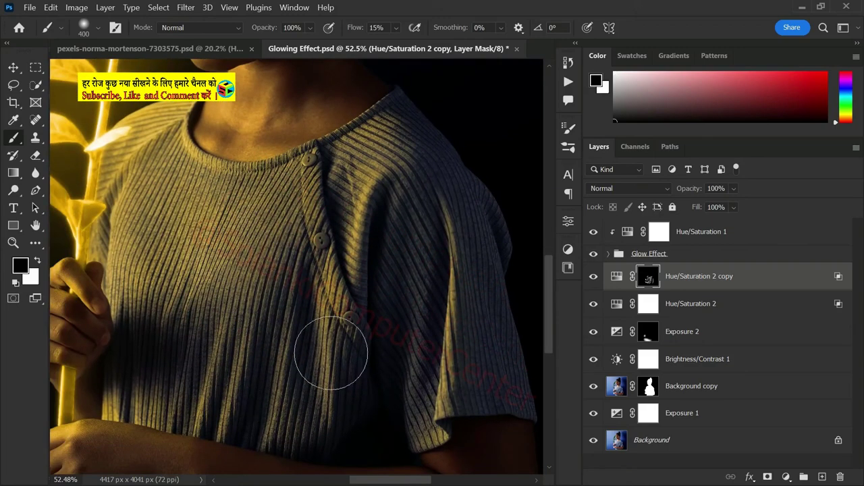
scroll(396, 299, up, 5)
scroll(378, 264, up, 1)
scroll(440, 183, up, 2)
key(x)
key(bracketleft)
key(bracketleft)
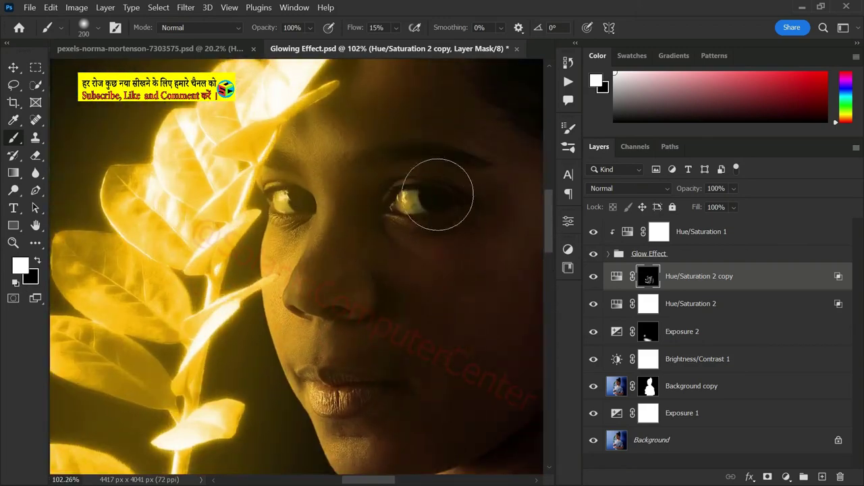
Brush warm light across the forehead, chin, neck and collar beside the lit leaf.
drag(317, 83, 290, 211)
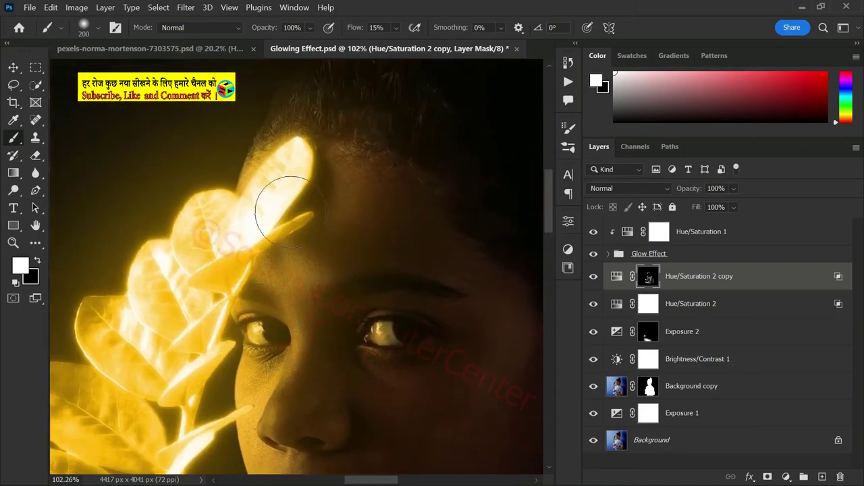
drag(352, 215, 195, 187)
drag(224, 415, 379, 164)
mouse_move(408, 466)
mouse_down()
mouse_move(349, 264)
mouse_move(366, 365)
mouse_up()
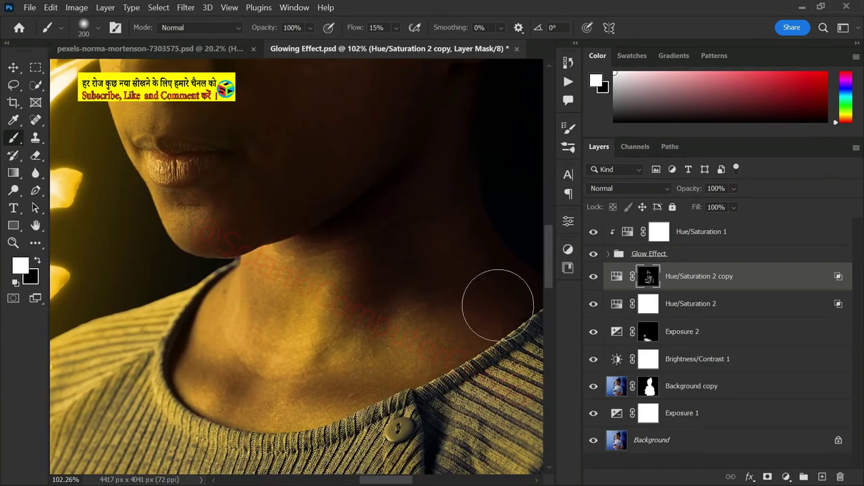
scroll(228, 236, down, 1)
scroll(299, 261, down, 2)
scroll(314, 196, down, 1)
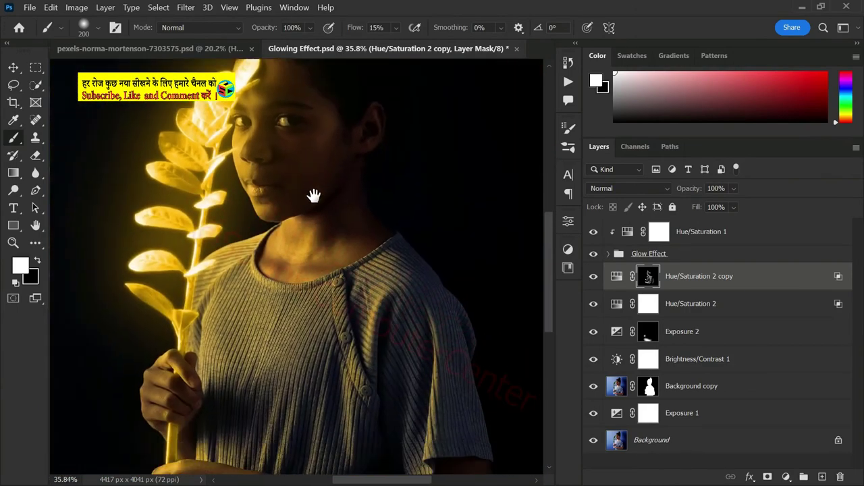
drag(314, 195, 310, 173)
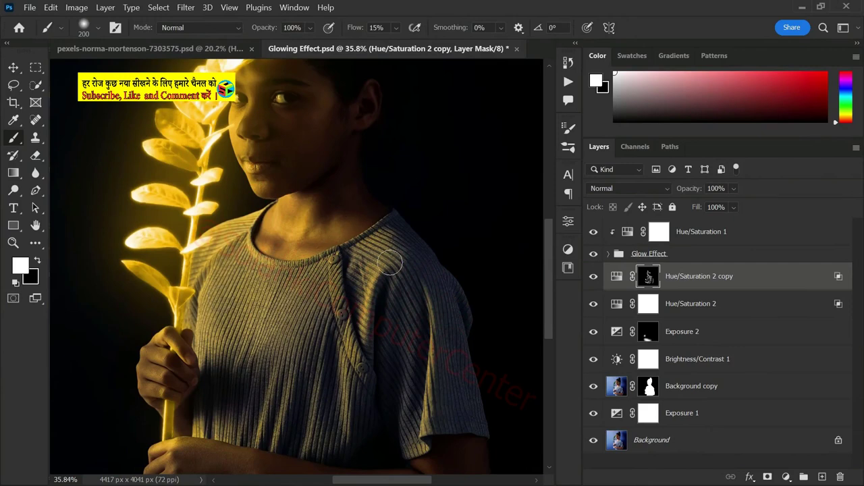
scroll(340, 245, down, 1)
scroll(342, 247, down, 1)
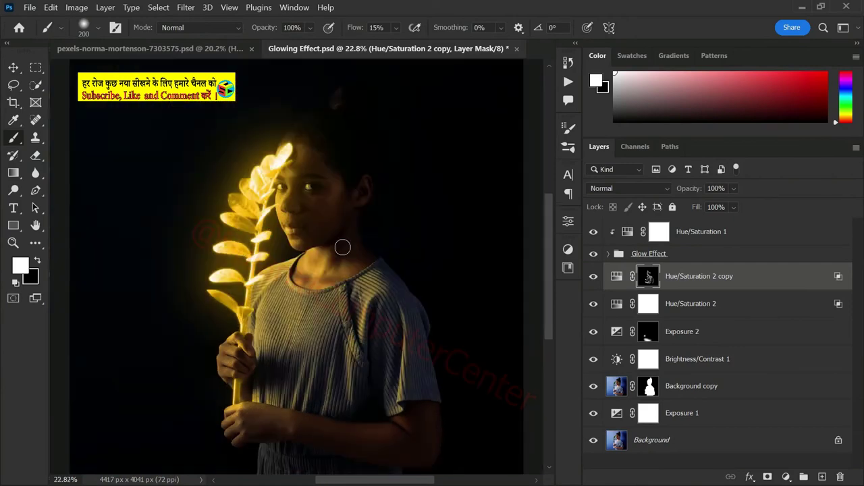
Toggle the Hue/Saturation 2 copy off and on to compare the added warm light.
click(593, 277)
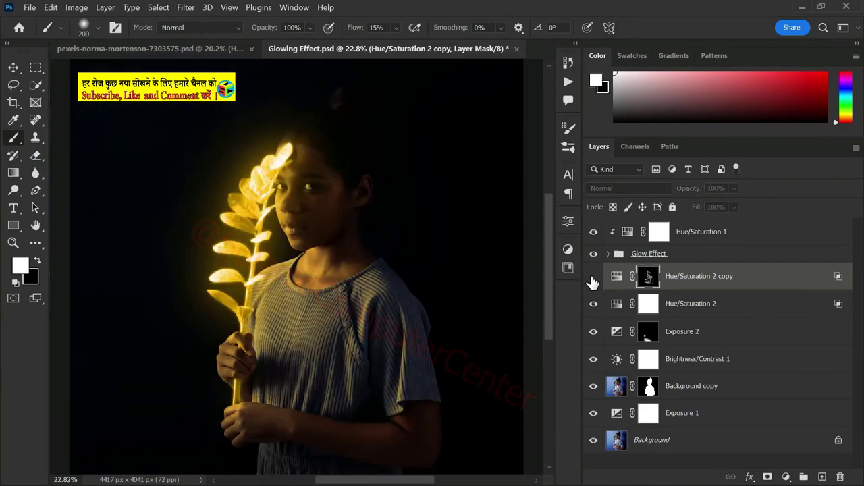
click(593, 276)
click(593, 277)
click(593, 277)
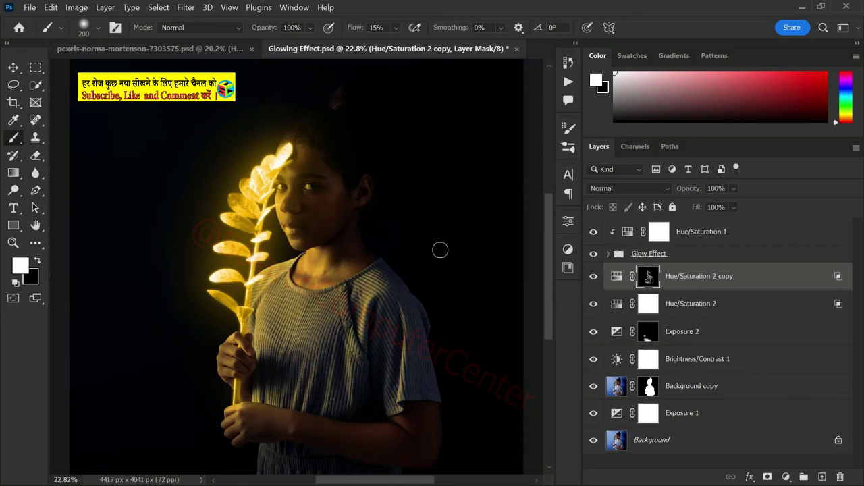
Select Hue/Saturation 1 and add a new empty Layer 1 above it.
key(v)
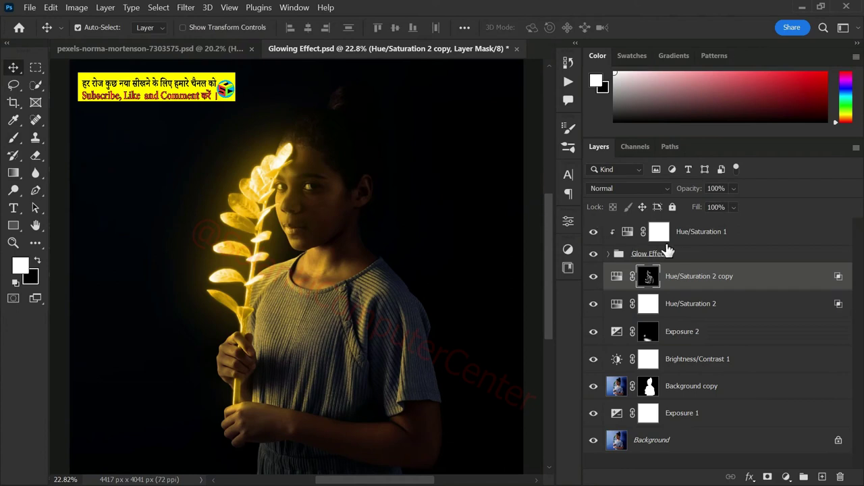
click(696, 236)
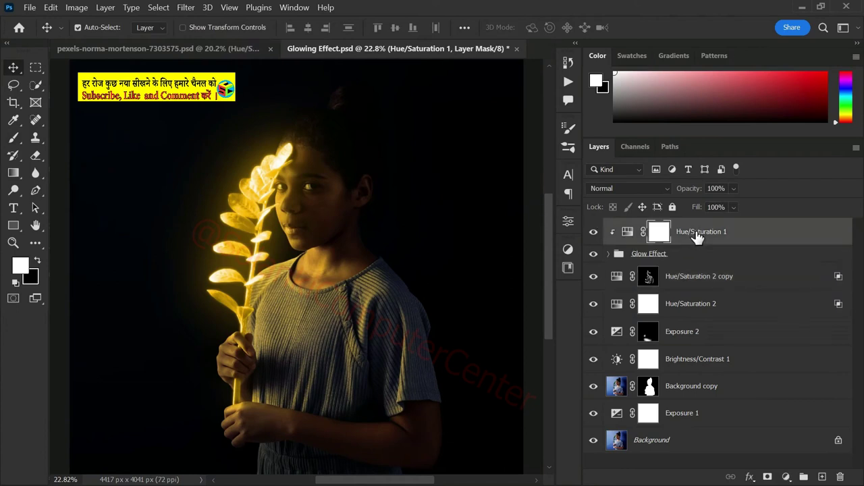
click(823, 477)
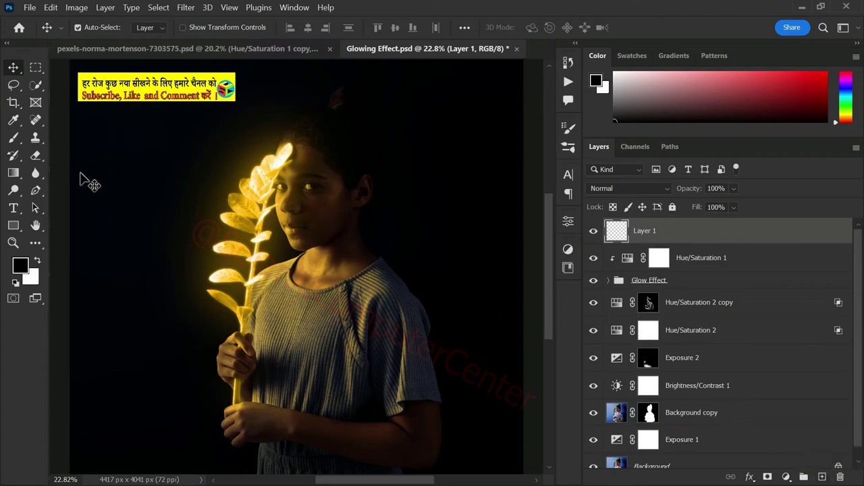
Choose a Kyle's Spatter brush from the Special Effects Brushes set.
click(15, 139)
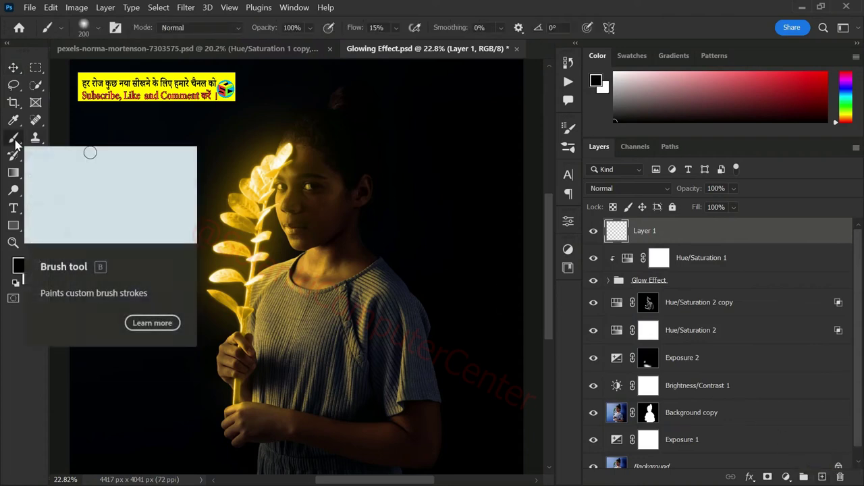
right_click(276, 189)
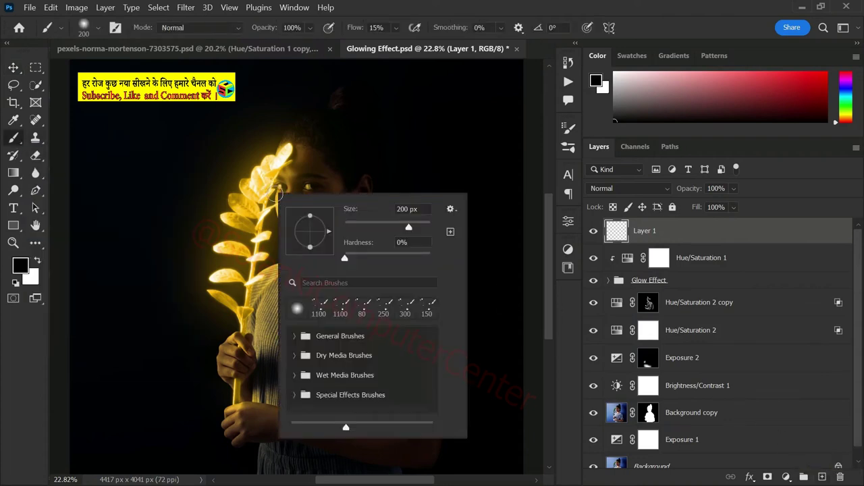
click(294, 395)
scroll(354, 392, down, 2)
scroll(354, 391, down, 2)
scroll(355, 392, down, 1)
scroll(354, 392, down, 1)
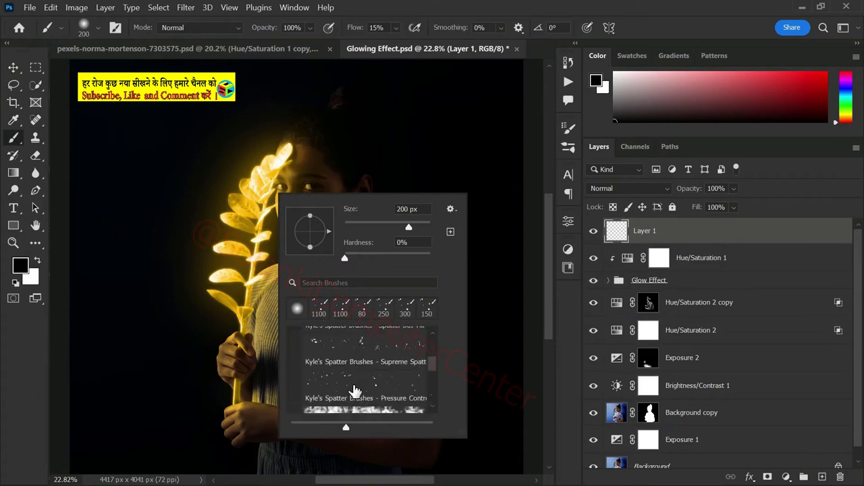
click(344, 392)
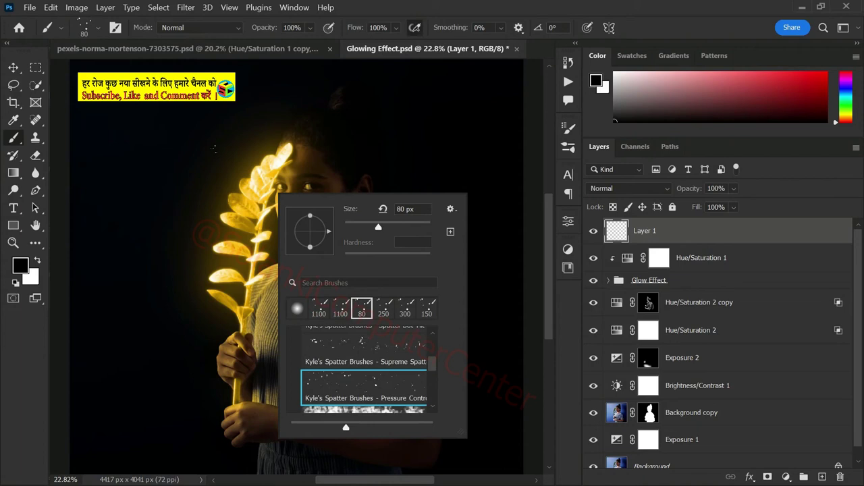
click(567, 132)
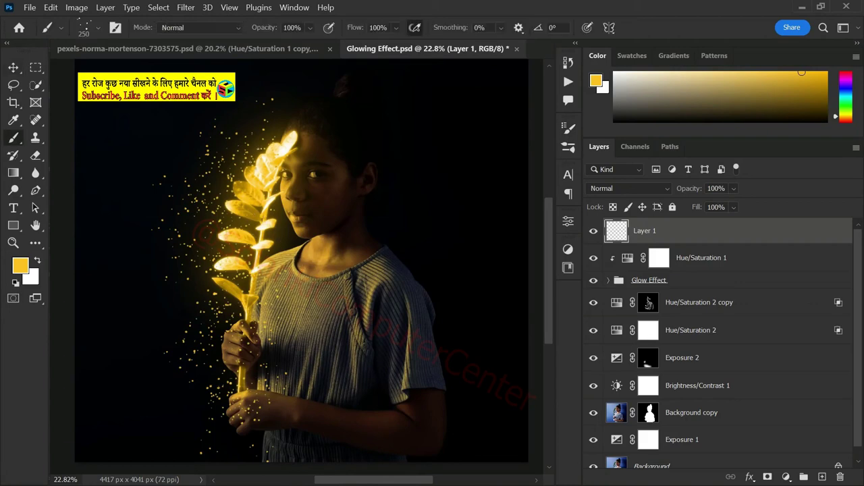
Convert the particle layer to a smart object and duplicate it with Screen blending.
key(v)
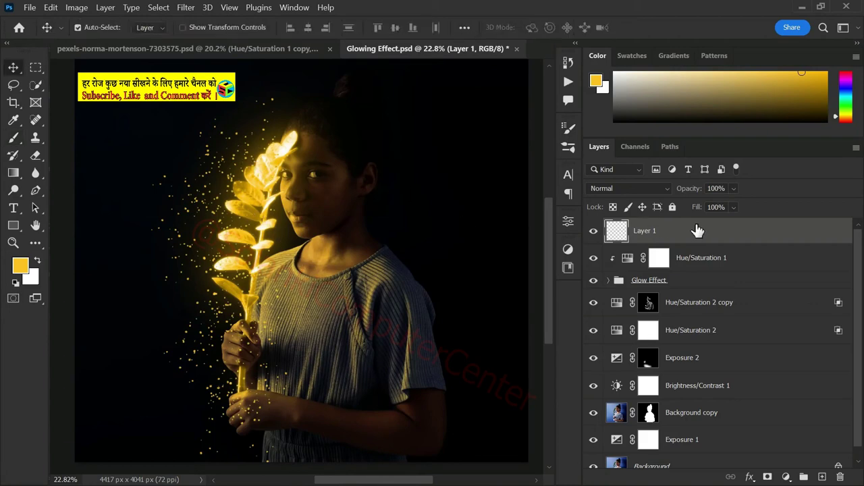
right_click(676, 232)
click(580, 219)
key(ctrl+j)
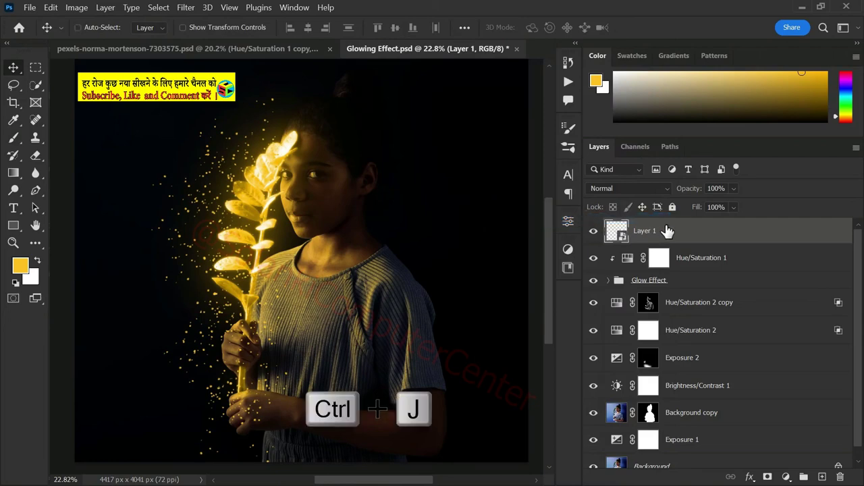
click(622, 188)
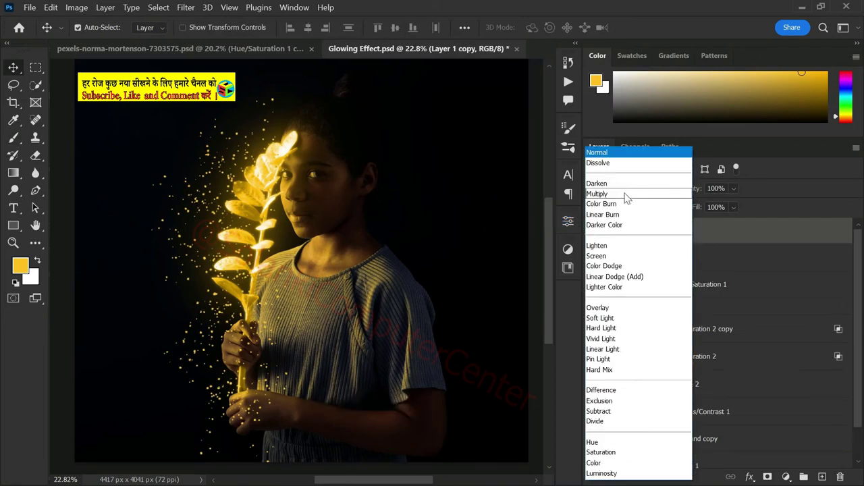
click(597, 256)
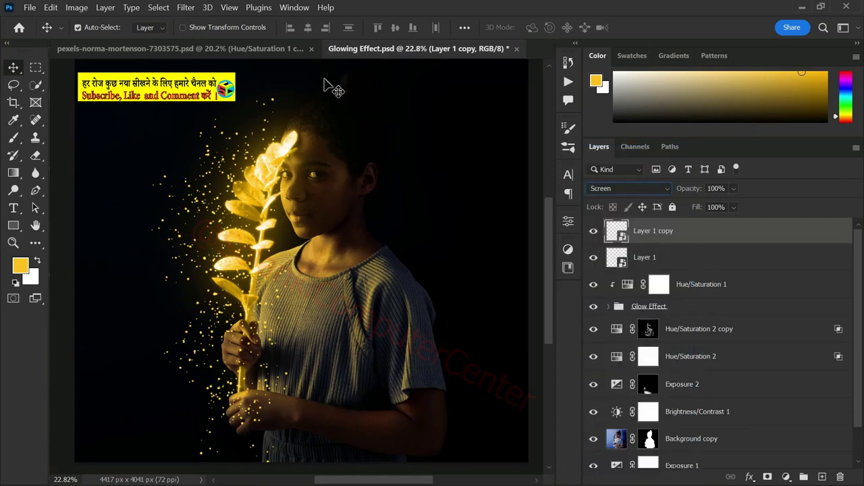
Apply an 8 px Gaussian Blur to the particle copy.
click(186, 9)
mouse_move(203, 154)
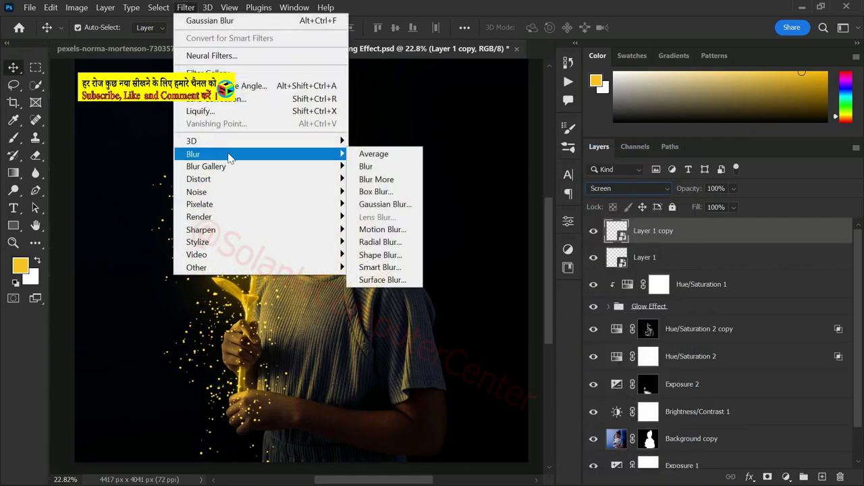
click(379, 212)
click(381, 261)
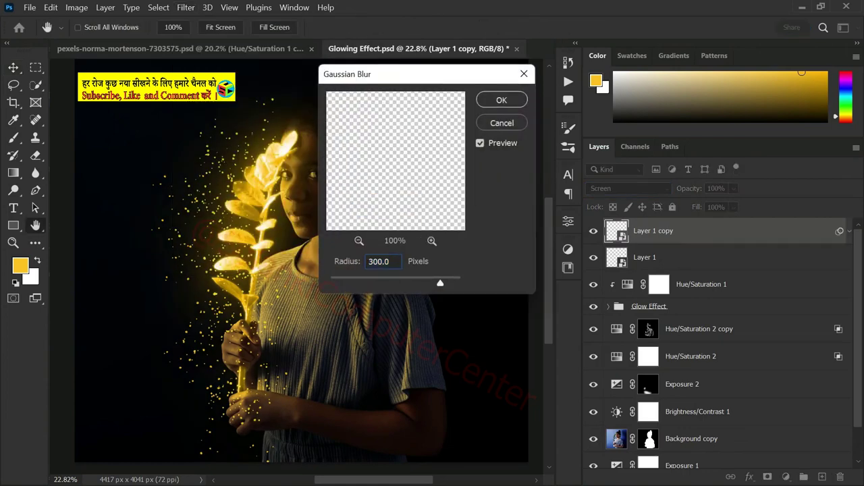
text(8)
click(502, 100)
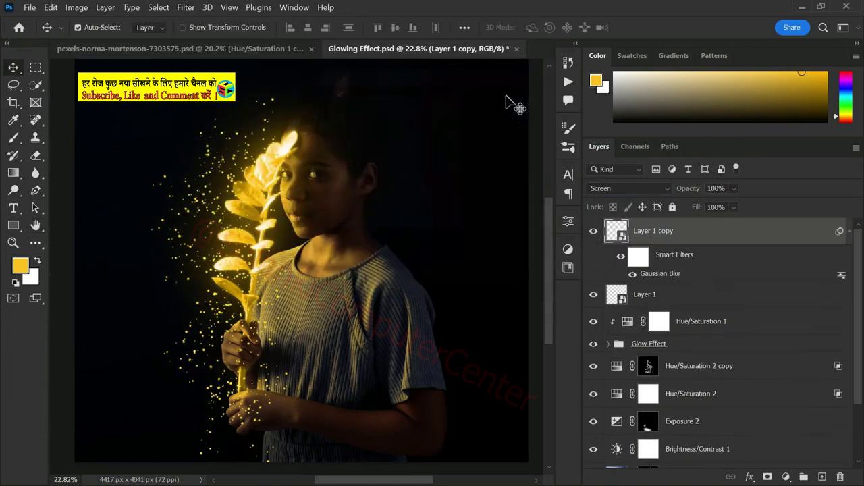
Duplicate the blurred copy and change its Gaussian Blur radius to 15 pixels.
key(ctrl+j)
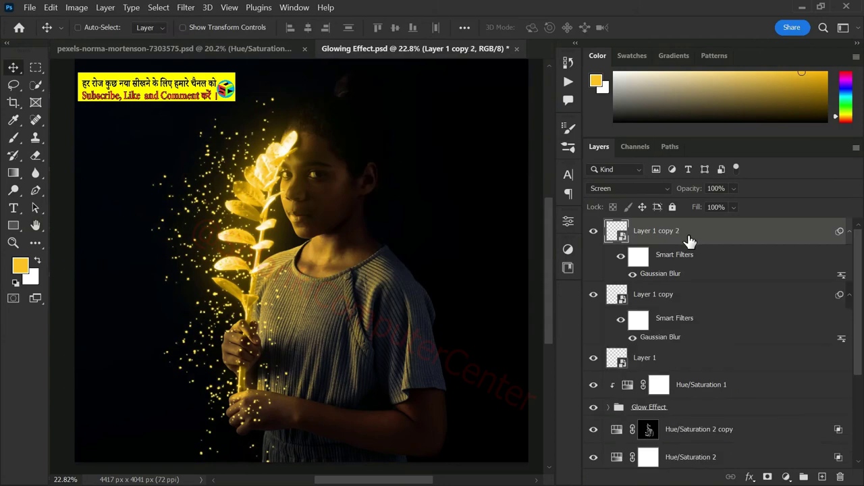
double_click(660, 275)
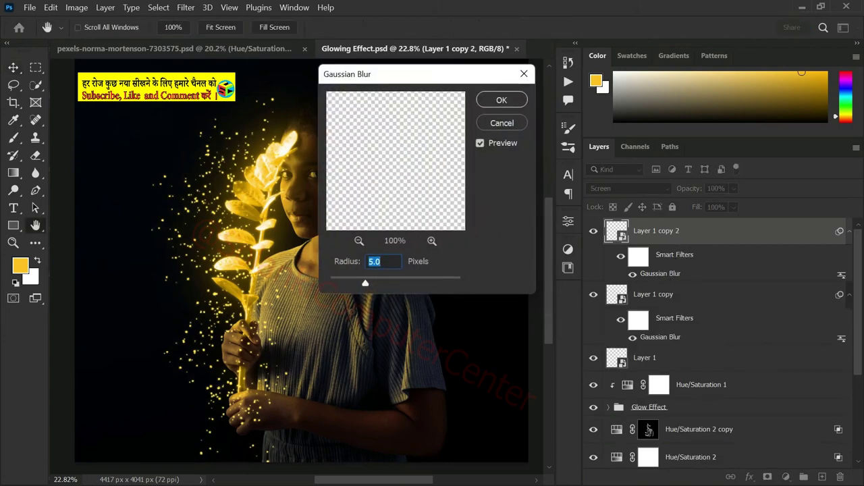
text(15)
click(502, 101)
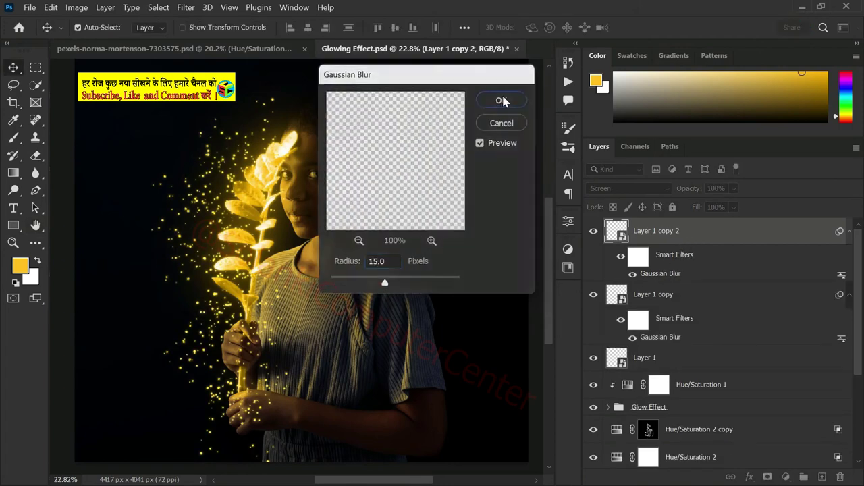
Select all three particle layers and group them into Group 1.
key(ctrl+g)
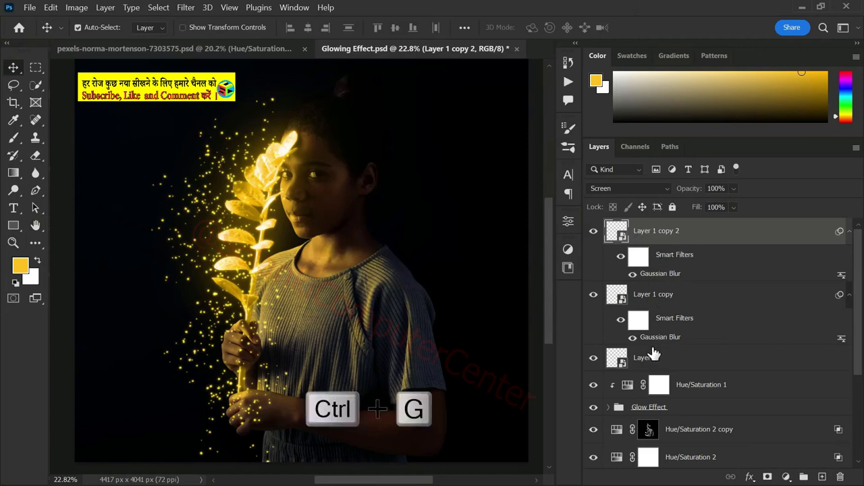
shift+click(652, 355)
key(ctrl+g)
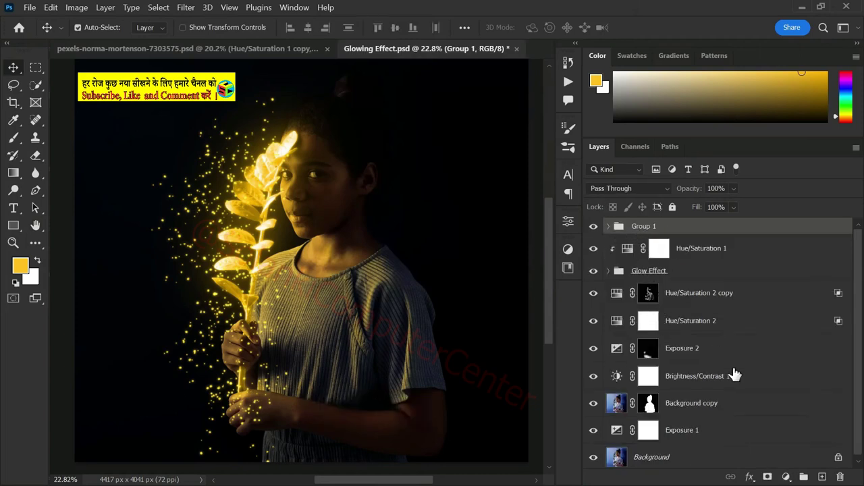
Add a colorized Hue/Saturation 3 layer clipped to Group 1 with Hue 44 and Saturation 100.
click(786, 477)
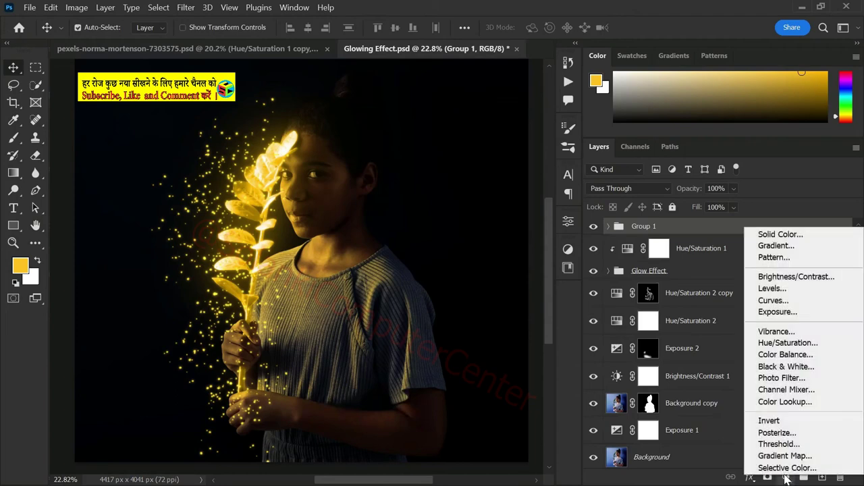
click(774, 344)
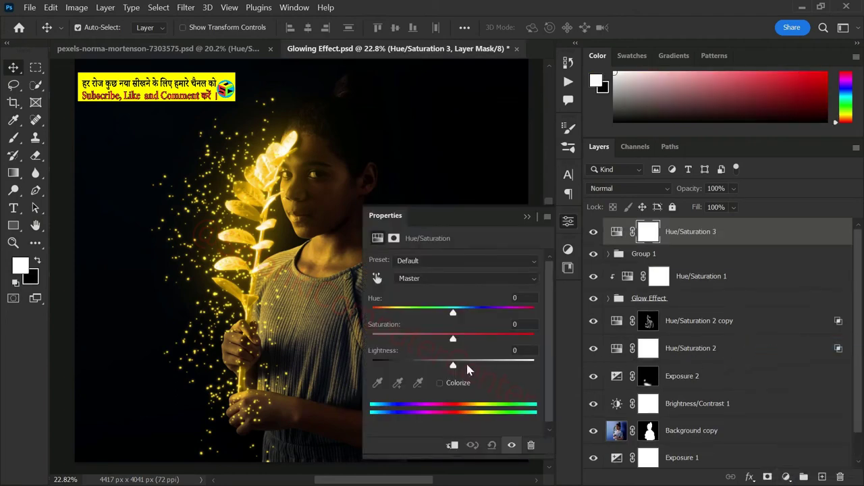
click(441, 384)
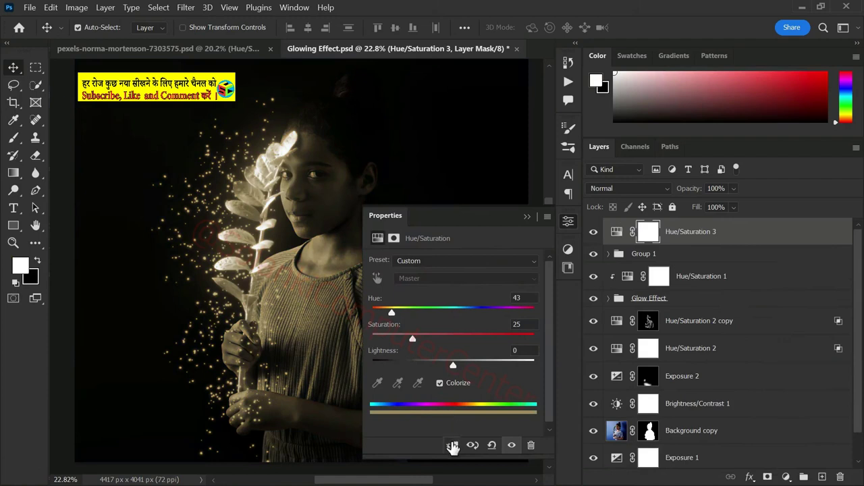
click(453, 446)
click(610, 282)
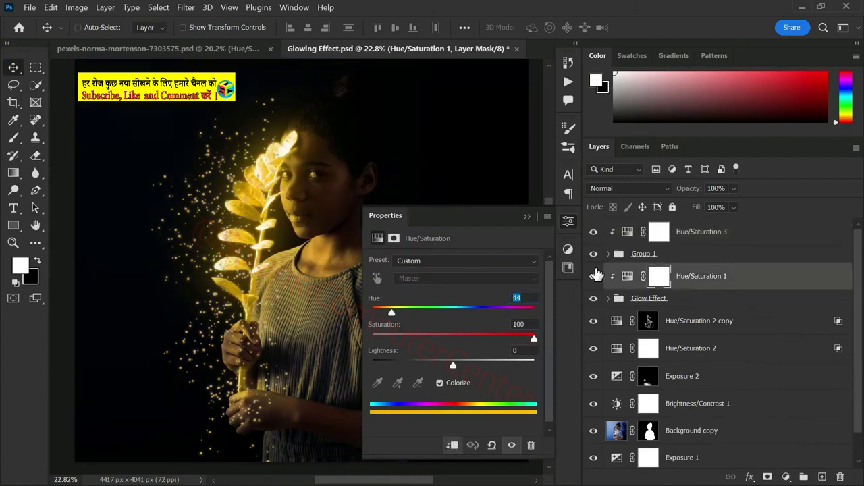
click(628, 233)
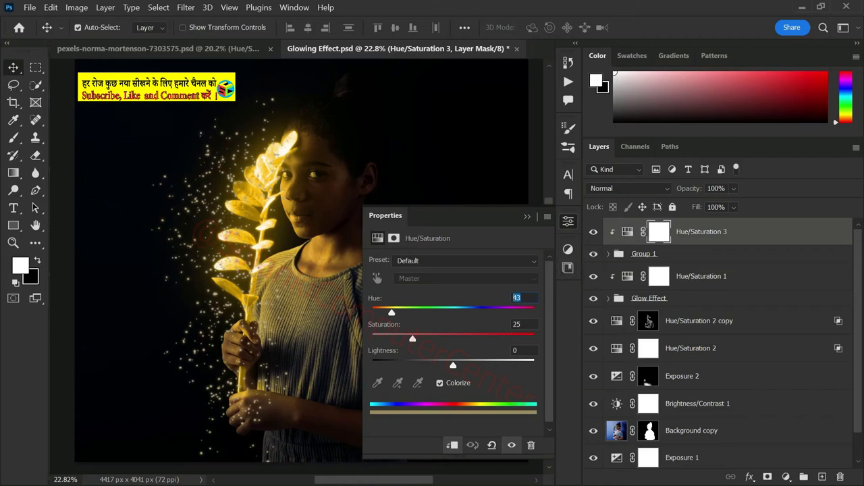
text(44)
drag(413, 339, 526, 339)
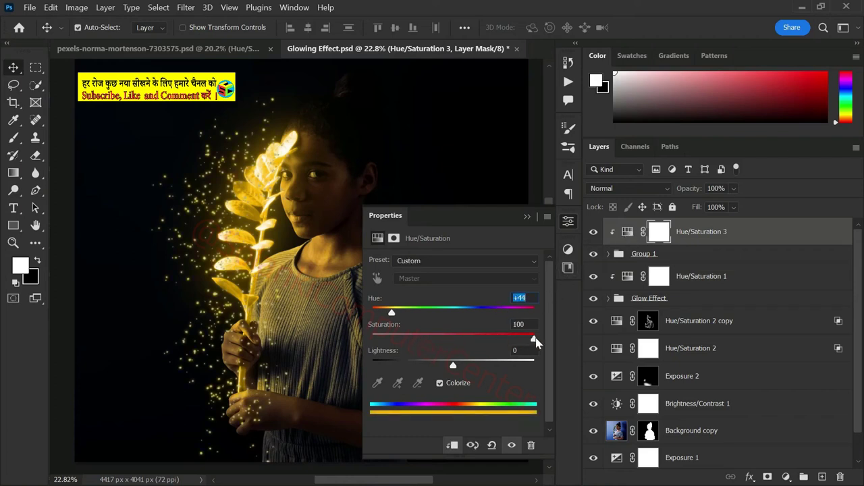
Zoom in to inspect the golden particles around the branch and face, then fit the image to view.
click(568, 222)
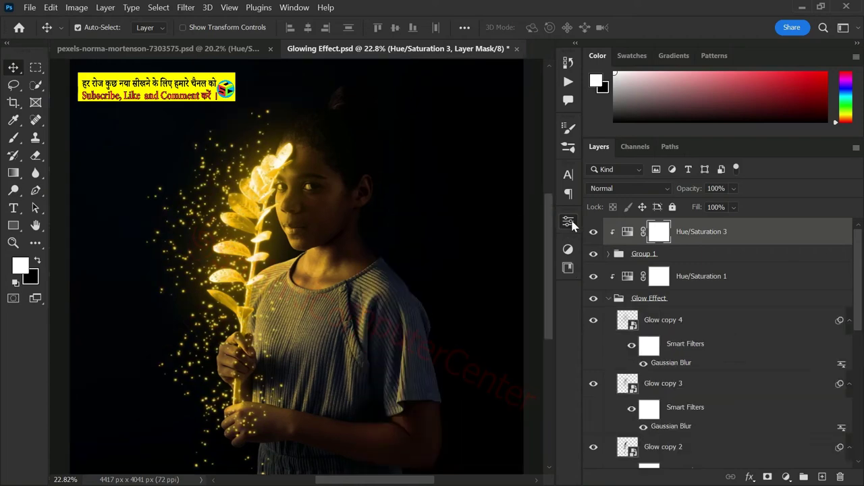
key(z)
drag(267, 213, 303, 245)
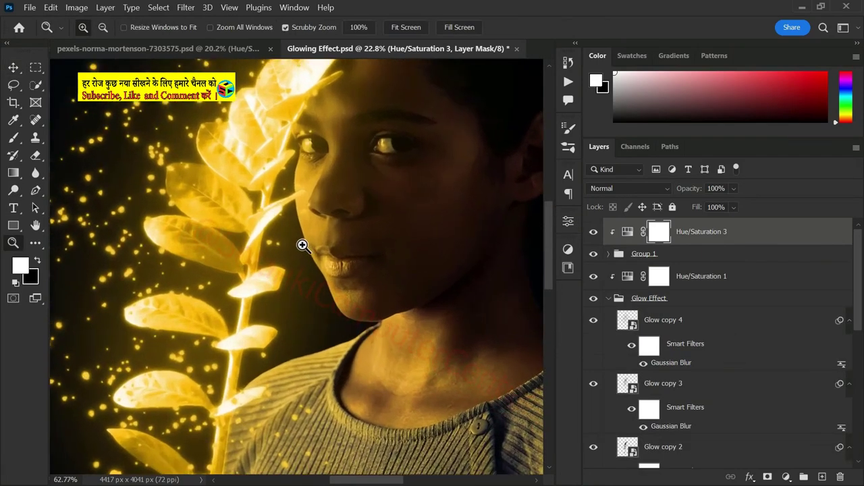
mouse_move(218, 225)
mouse_down()
mouse_move(439, 178)
mouse_move(425, 187)
mouse_move(416, 271)
mouse_move(363, 158)
mouse_up()
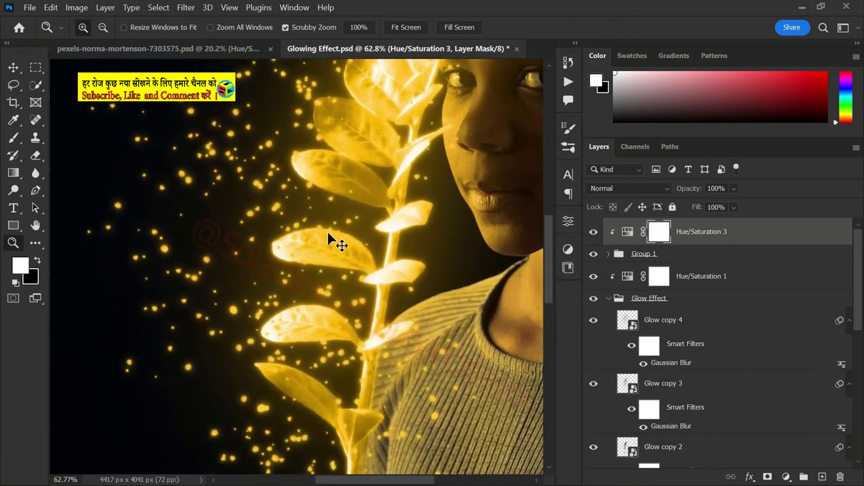
key(ctrl+0)
key(v)
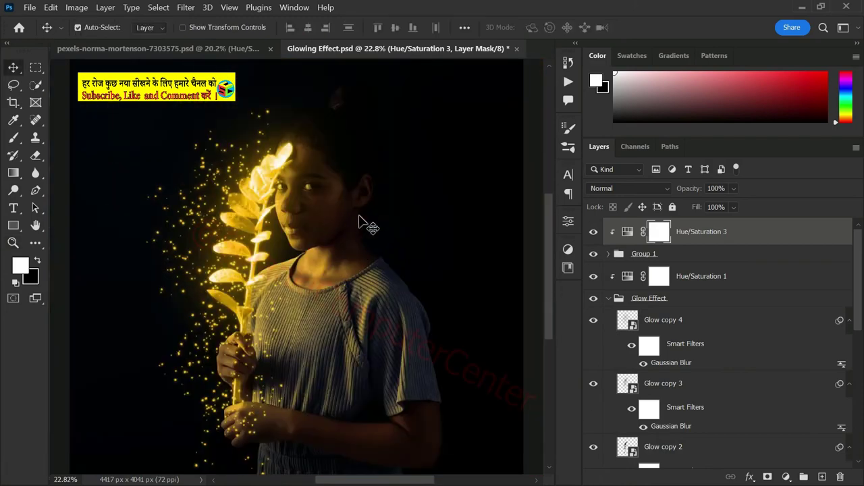
Set Hue to 75 on Hue/Saturation 3 and Hue/Saturation 1.
double_click(627, 233)
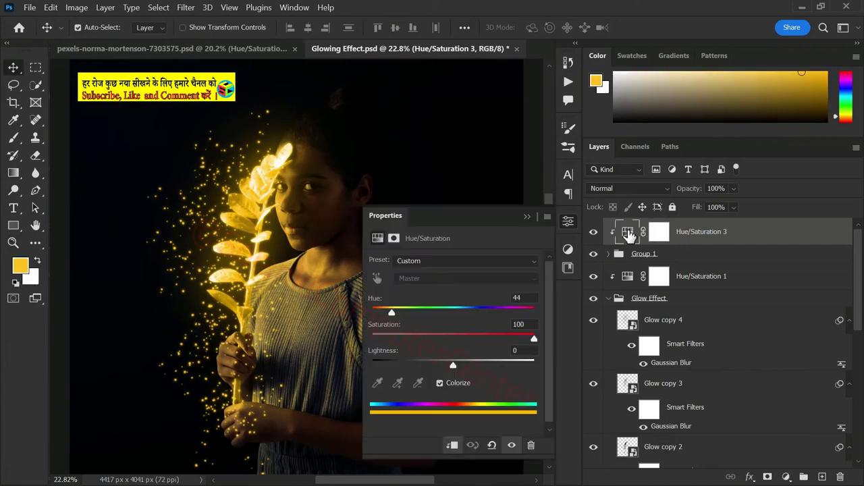
drag(393, 316, 408, 317)
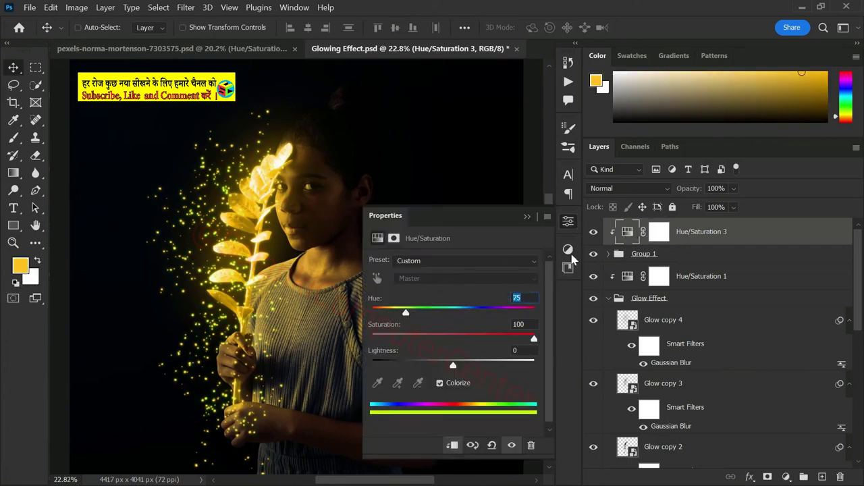
click(572, 221)
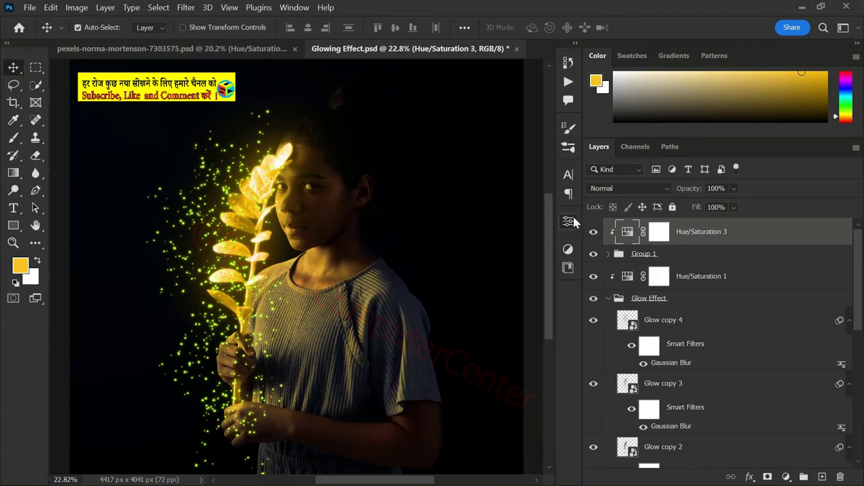
click(626, 281)
double_click(626, 280)
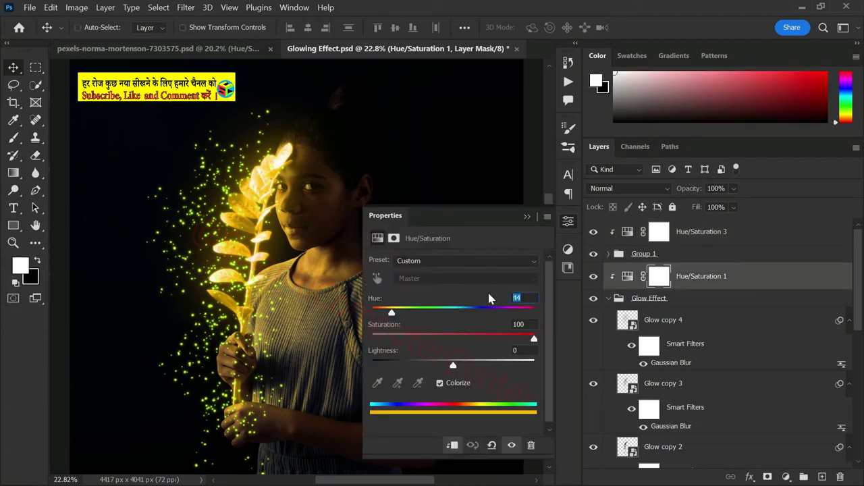
text(75)
click(568, 222)
Collapse the Glow Effect group and set Hue to 75 on Hue/Saturation 2 copy and Hue/Saturation 2.
scroll(591, 265, down, 2)
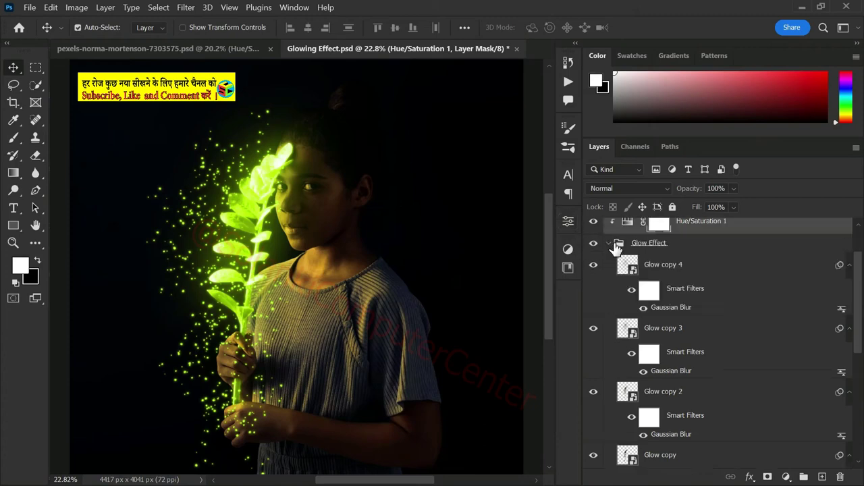
click(608, 244)
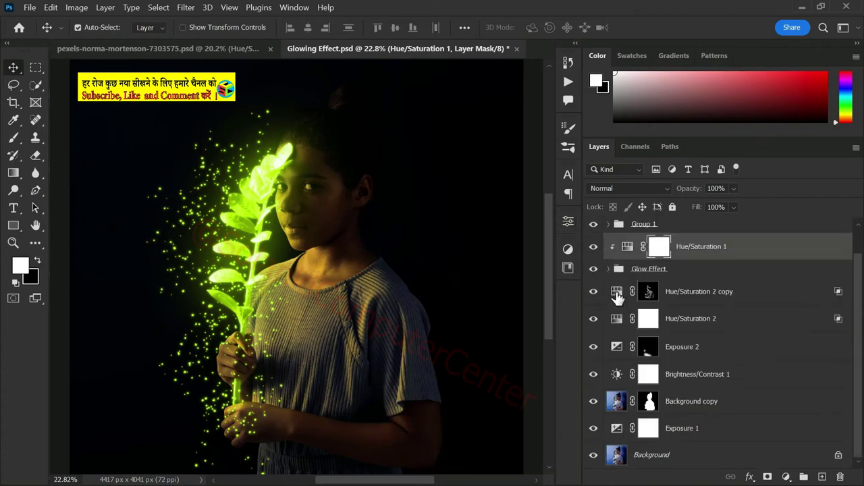
double_click(617, 293)
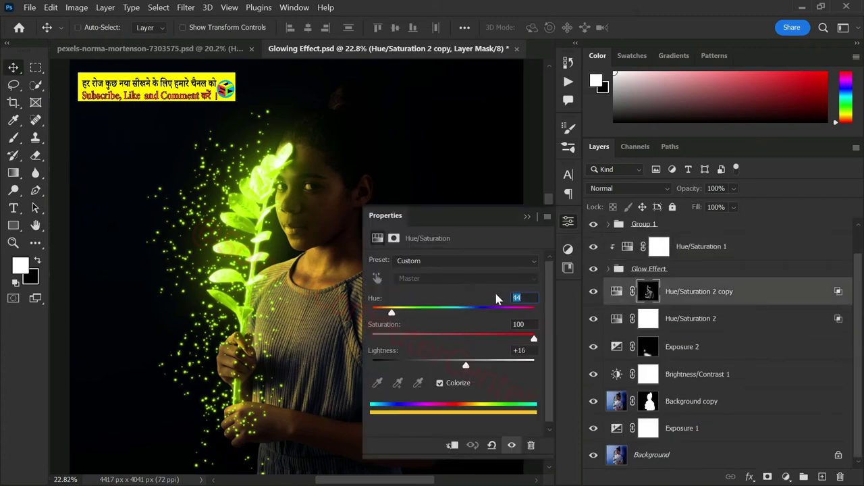
text(75)
click(620, 324)
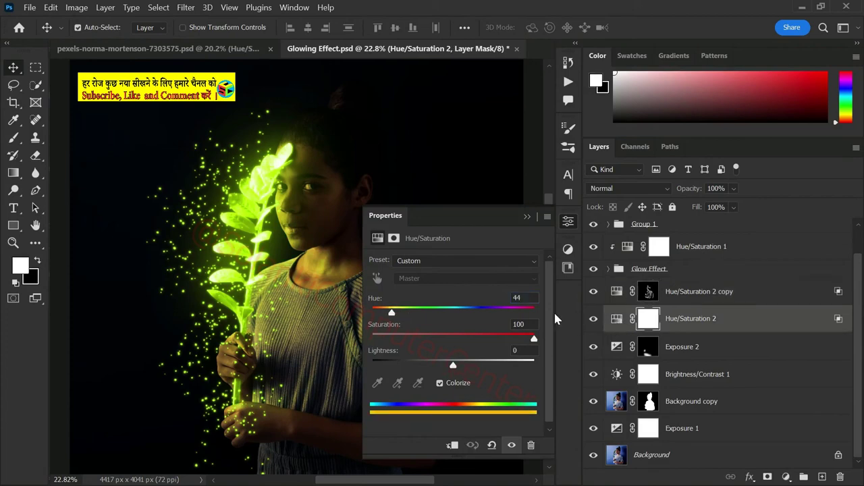
text(75)
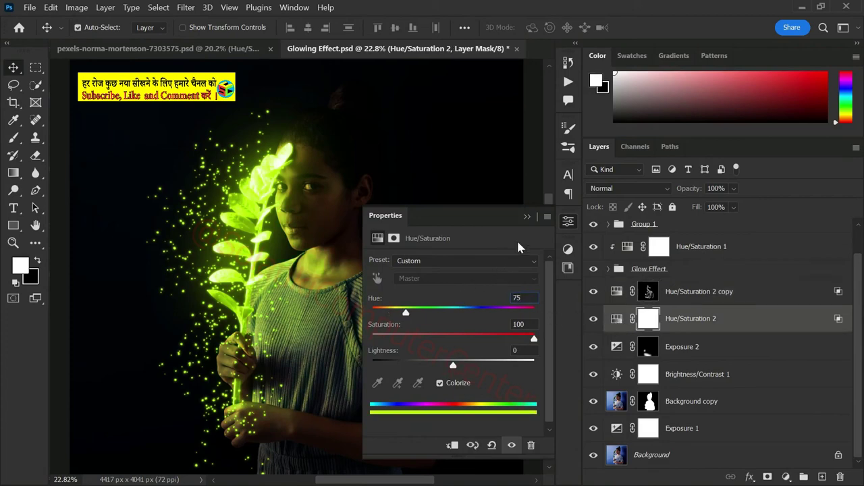
click(570, 223)
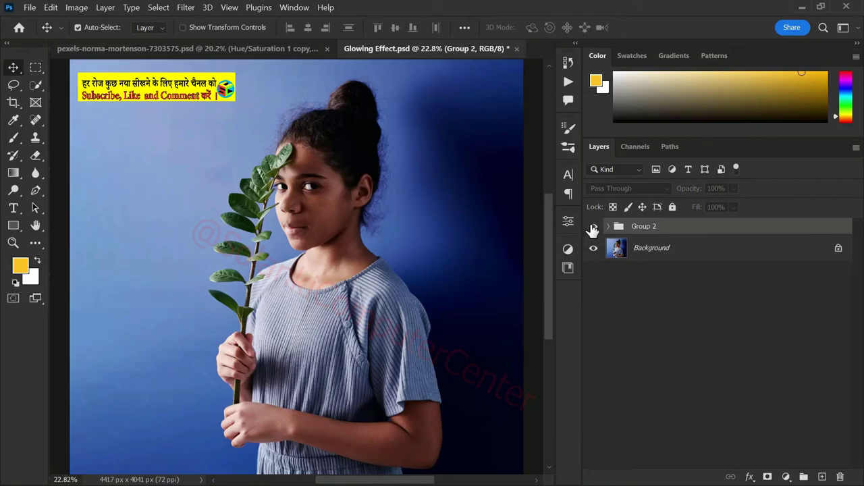
Toggle Group 2's visibility to compare the green glow with the original photo.
click(593, 227)
click(593, 227)
click(593, 228)
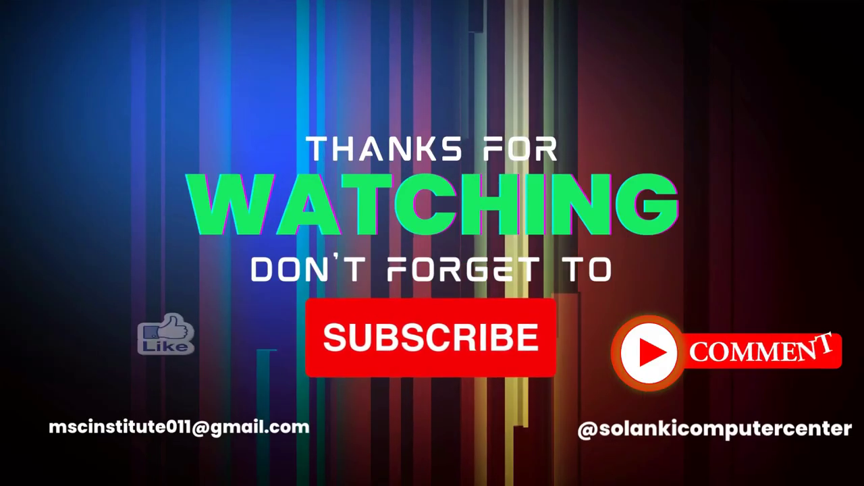